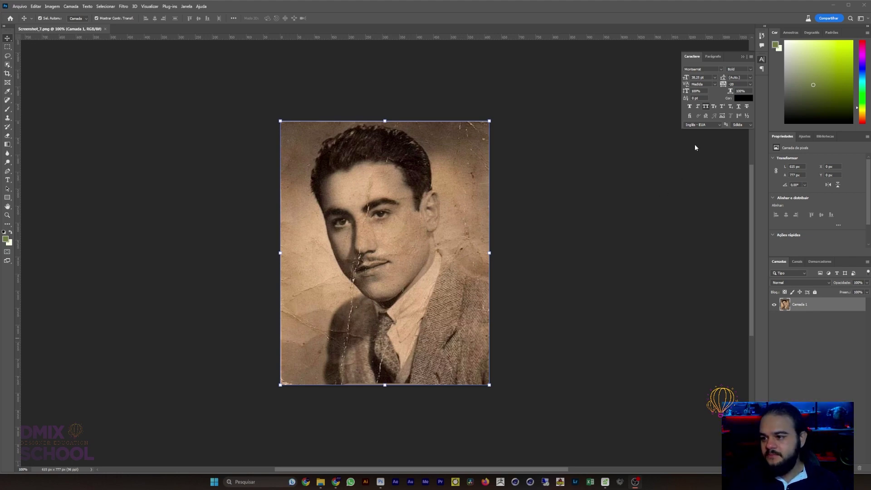
Step: Open the Neural Filters workspace on the vintage portrait from the Filtro menu
left_click(411, 242)
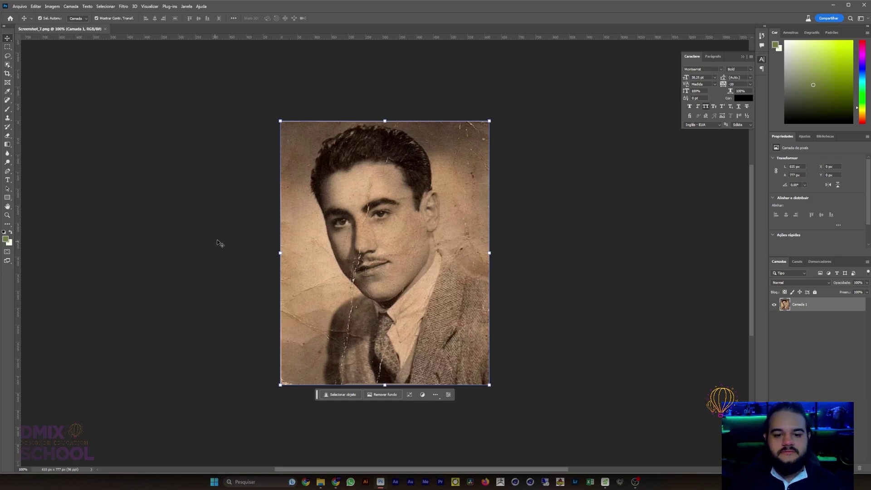
left_click(225, 218)
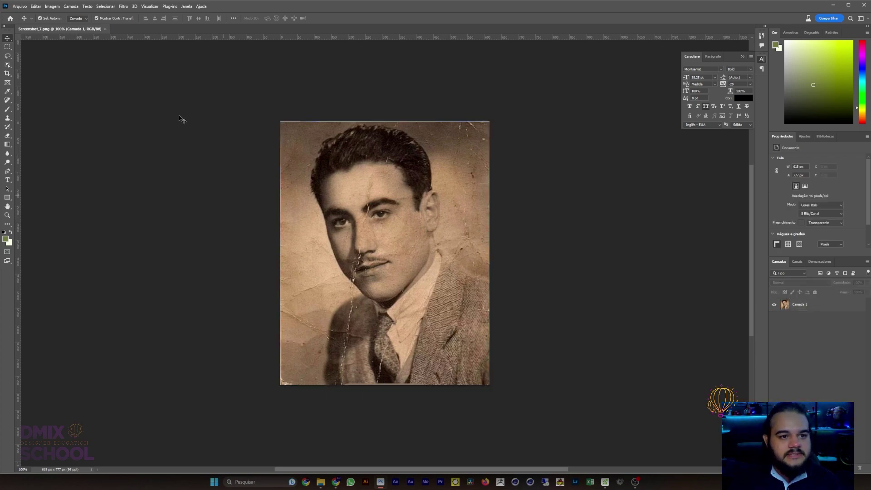
left_click(123, 6)
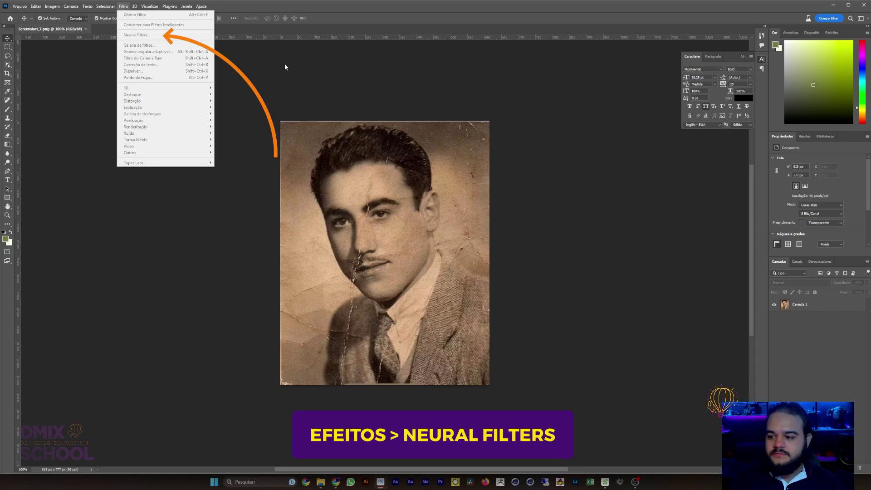
left_click(123, 6)
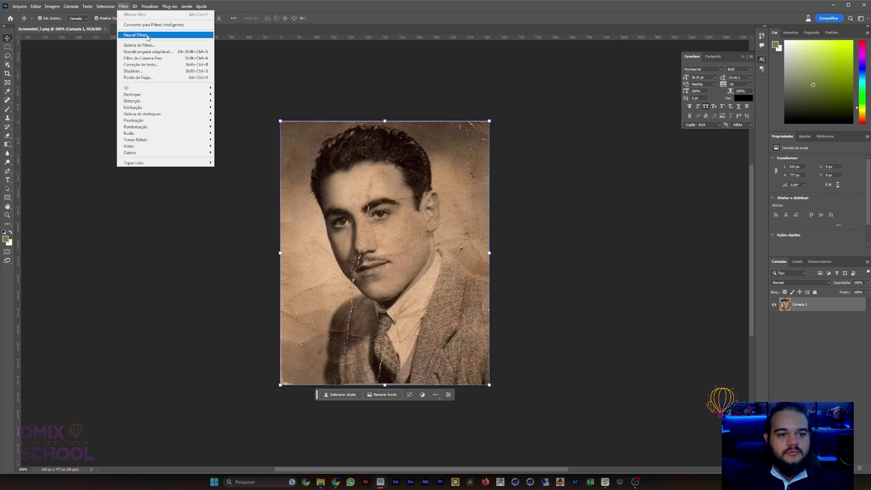
left_click(148, 36)
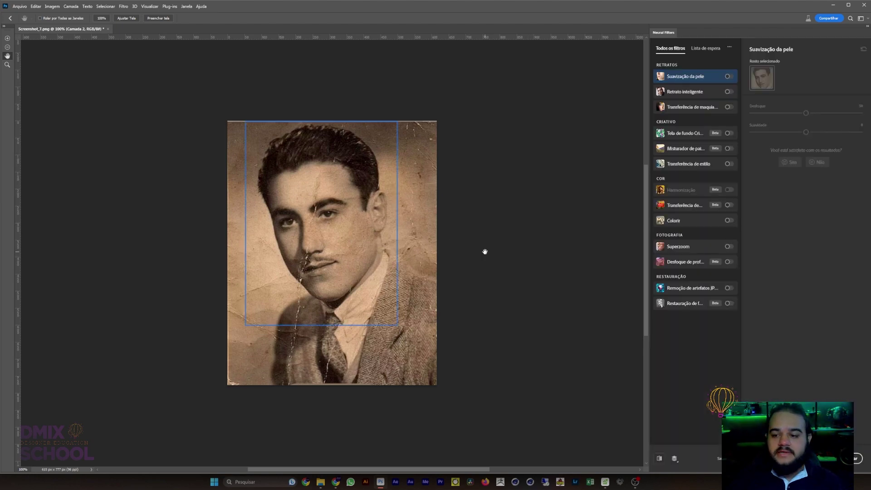
Step: Browse Retrato inteligente, Transferência de maquiagem and Tela de fundo Criador, then select Remoção de artefatos JPEG
left_click(694, 93)
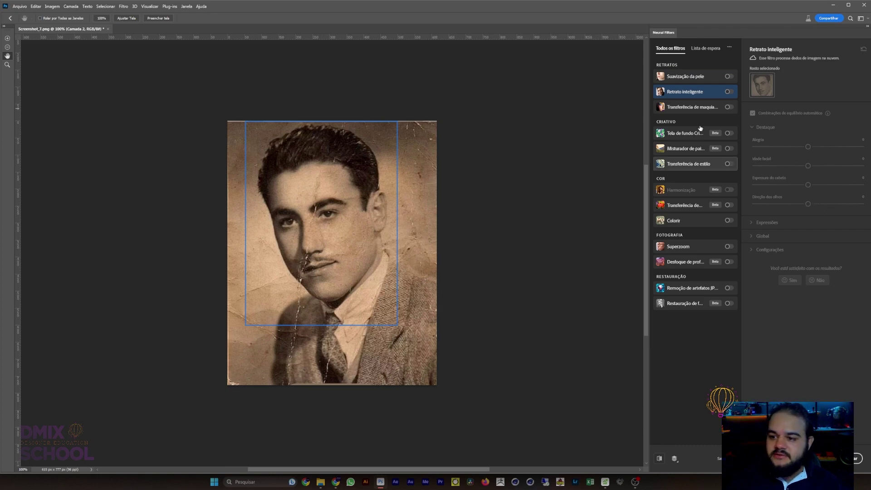
left_click(694, 109)
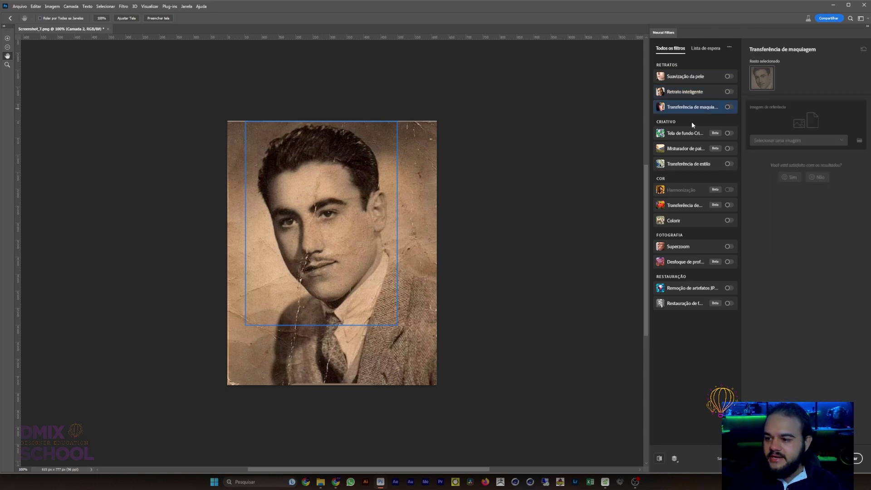
left_click(692, 134)
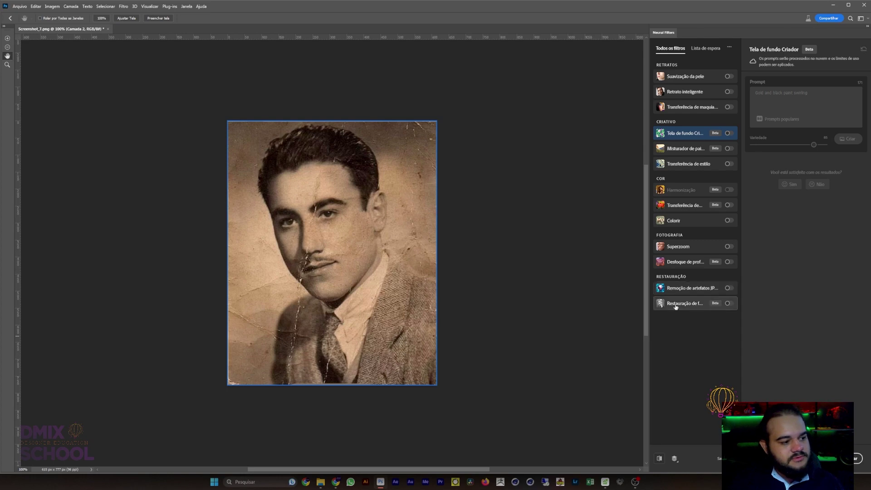
left_click(687, 294)
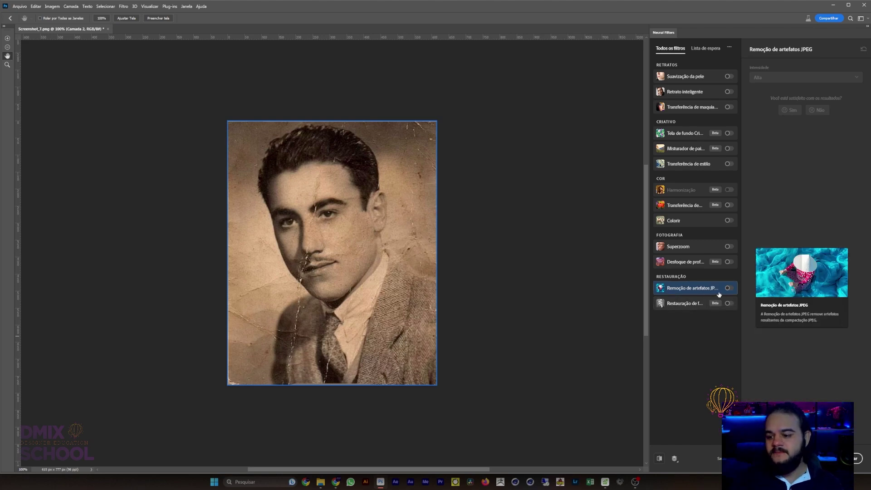
Step: Switch on JPEG artifact removal, compare it off and on while zooming in
left_click(729, 288)
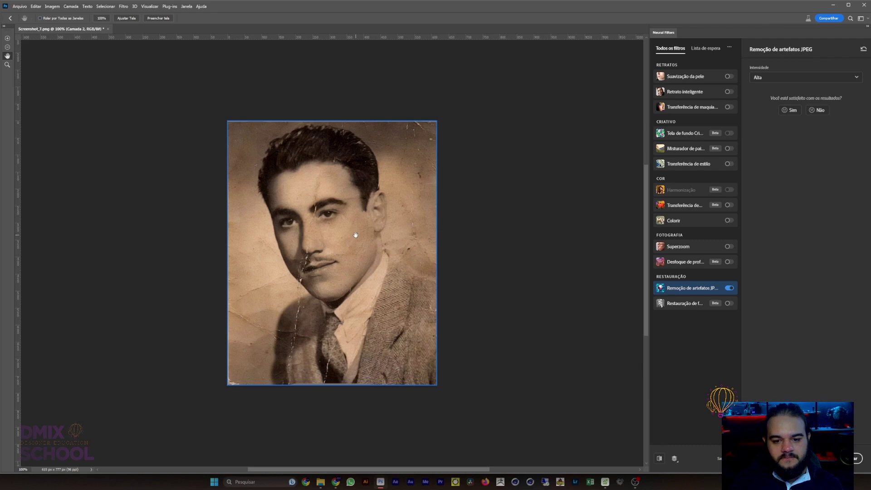
left_click(732, 289)
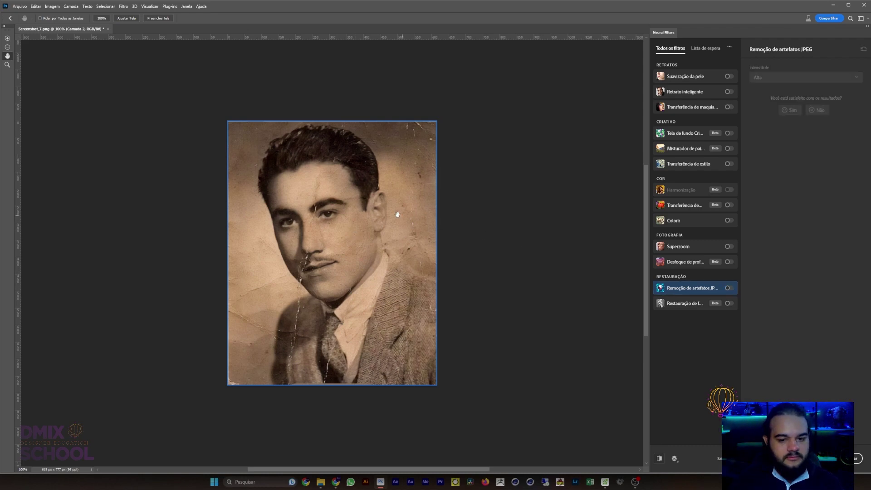
scroll(345, 265, "up", 1)
scroll(345, 267, "up", 1)
scroll(345, 267, "up", 2)
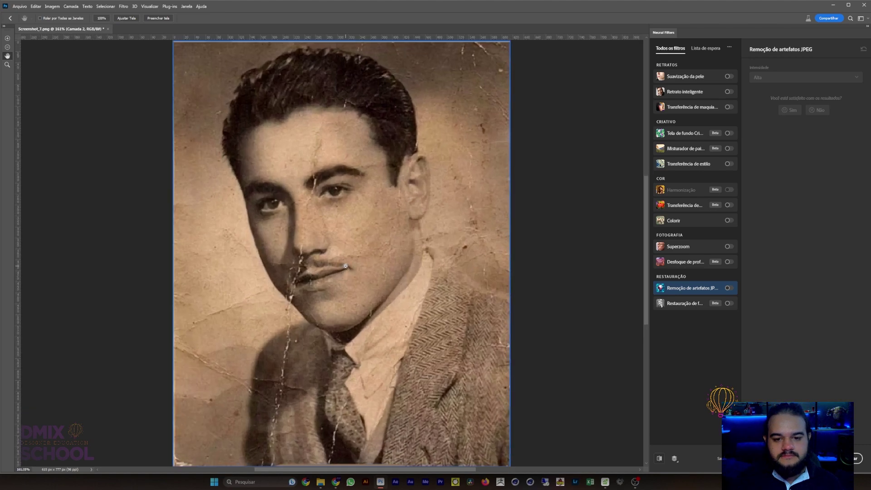
scroll(345, 267, "up", 2)
scroll(345, 267, "up", 1)
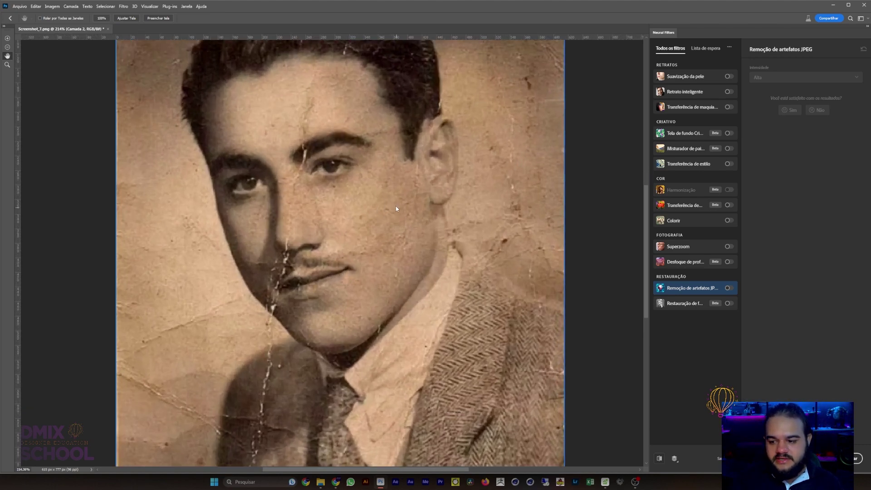
left_click(729, 288)
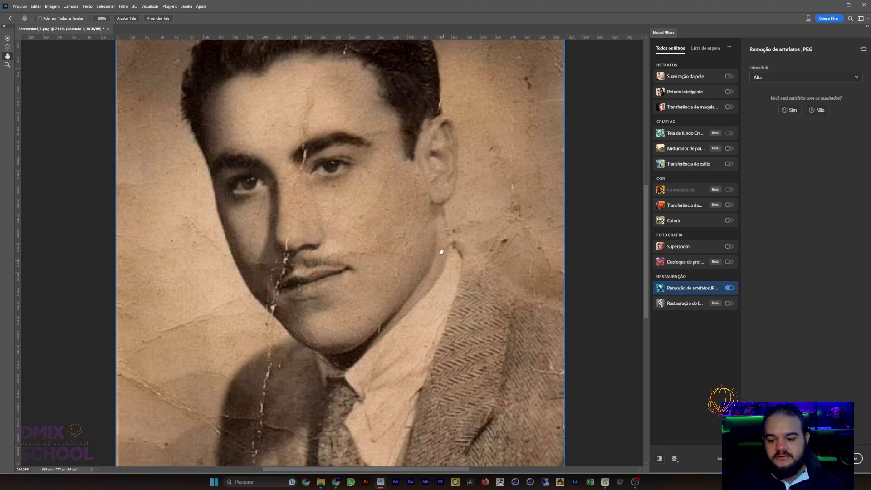
Step: Zoom back out and bring up the Restauração de fotos settings
scroll(435, 245, "down", 1)
scroll(436, 246, "down", 1)
scroll(435, 246, "down", 1)
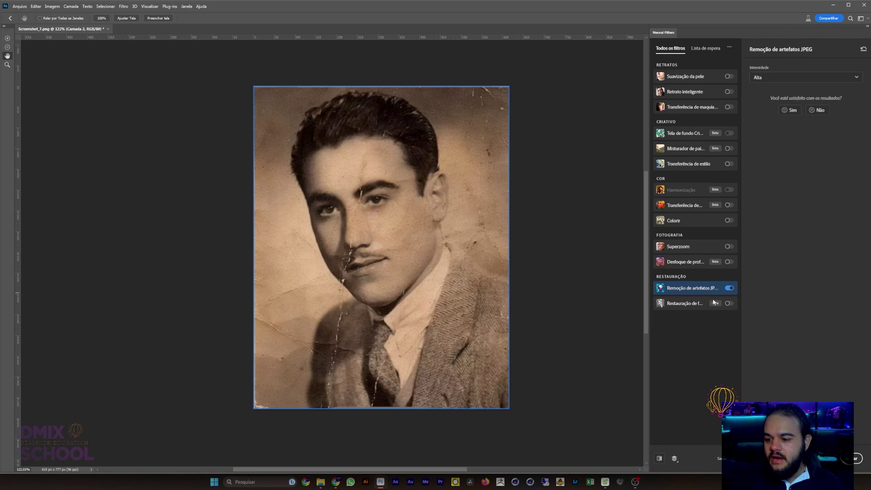
left_click(693, 304)
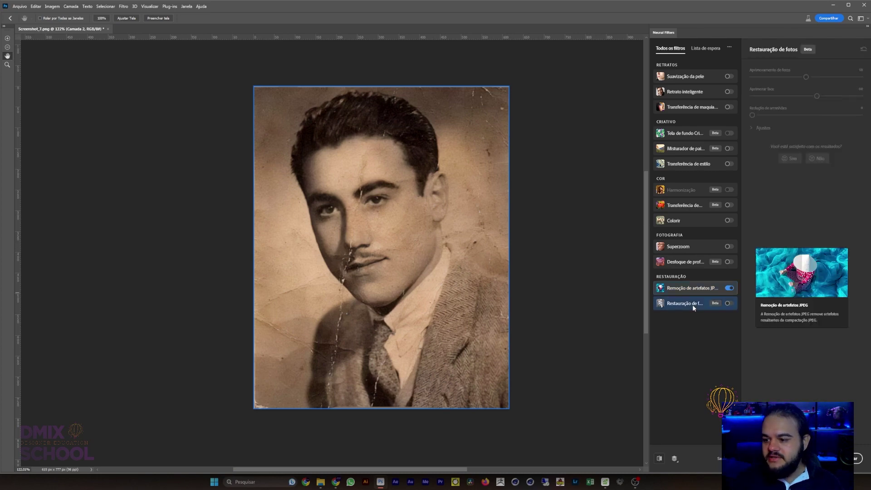
Step: Enable Restauração de fotos with photo enhancement 96, weaker face enhancement and scratch reduction 8
left_click(729, 303)
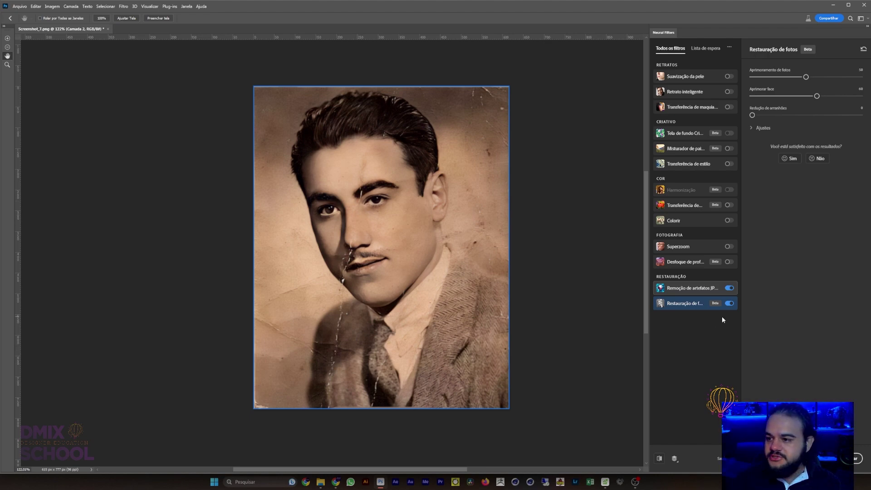
left_click_drag(806, 77, 856, 77)
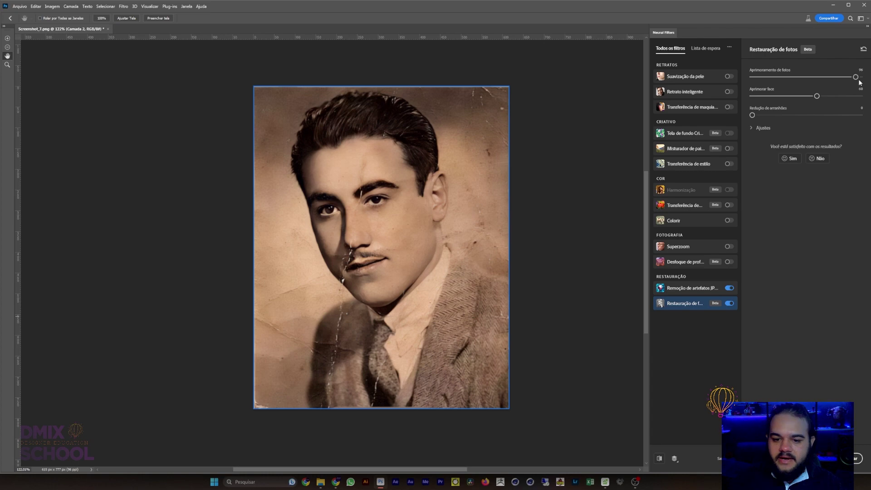
mouse_move(810, 96)
left_mouse_down()
mouse_move(771, 97)
mouse_move(800, 97)
mouse_move(794, 116)
left_mouse_up()
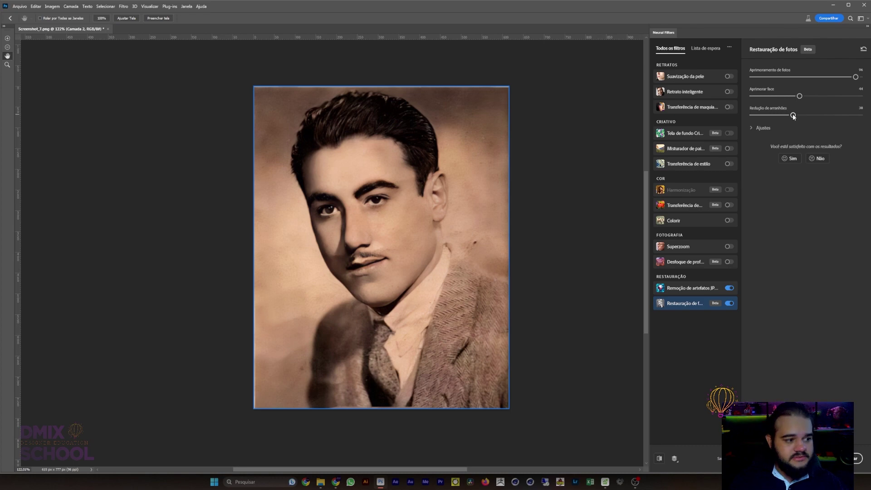
left_click_drag(793, 116, 761, 116)
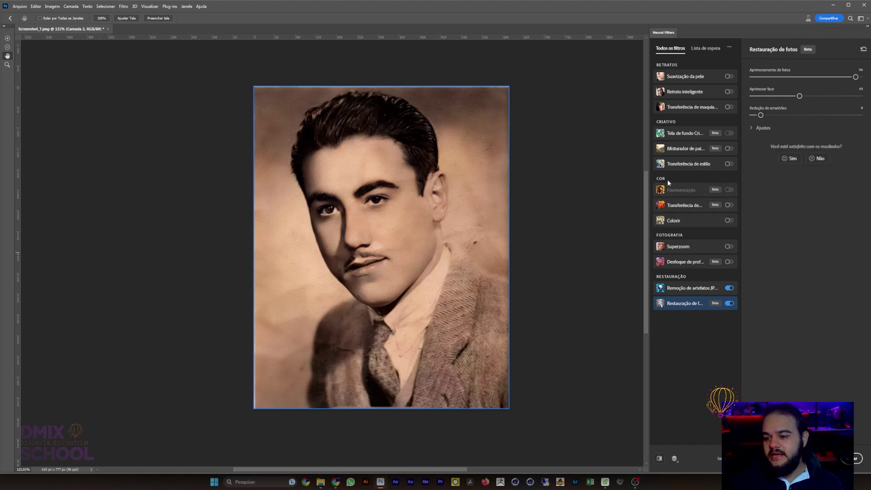
Step: Turn on Colorir with increased saturation and a slight Magenta/Verde and Amarelo/Azul tint shift
left_click(676, 222)
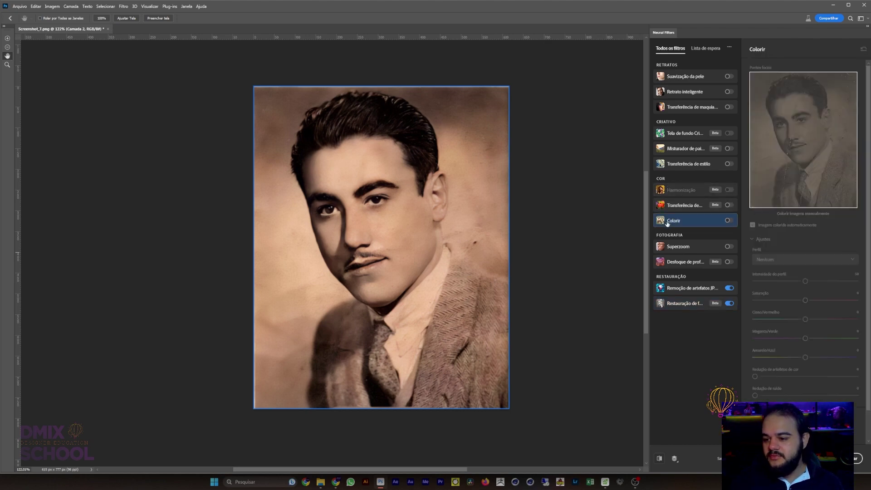
left_click(729, 221)
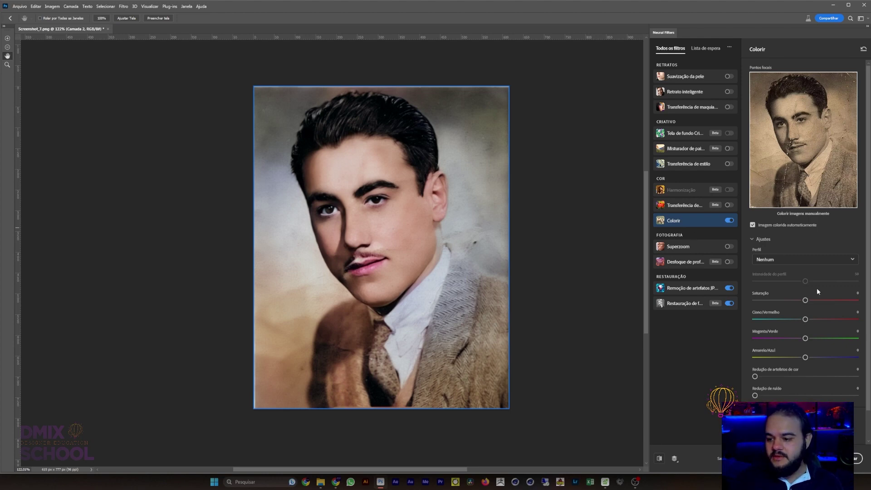
mouse_move(805, 300)
left_mouse_down()
mouse_move(861, 302)
mouse_move(826, 301)
mouse_move(793, 320)
mouse_move(810, 321)
mouse_move(794, 339)
left_mouse_up()
mouse_move(800, 340)
left_mouse_down()
mouse_move(798, 360)
mouse_move(813, 358)
left_mouse_up()
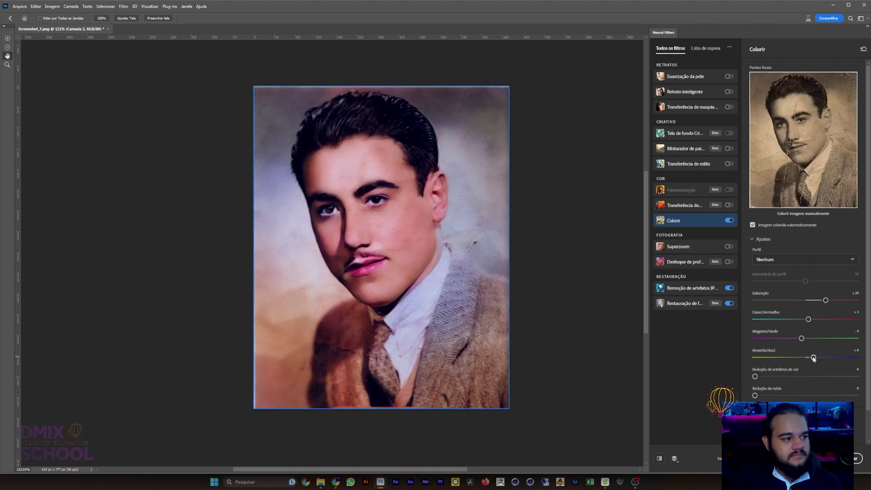
Step: Set noise reduction to 42 and colour artifact reduction to 14, then apply the neural filters
scroll(813, 352, "down", 1)
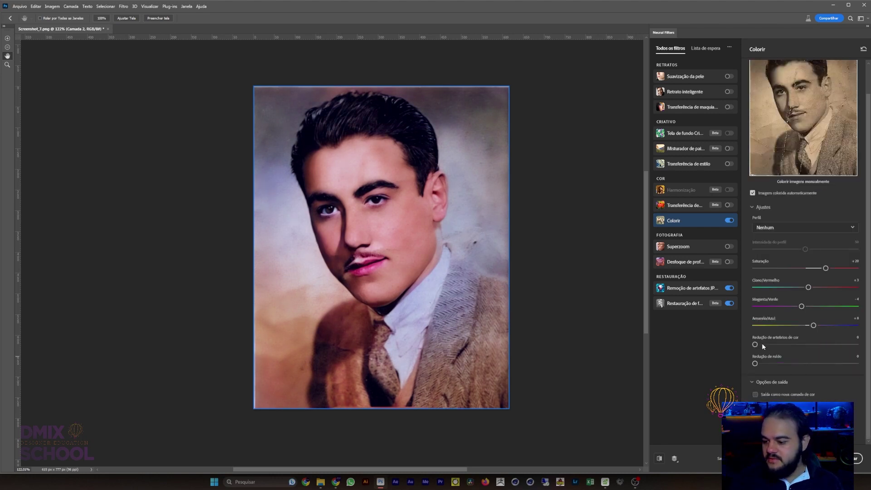
left_click_drag(777, 363, 798, 363)
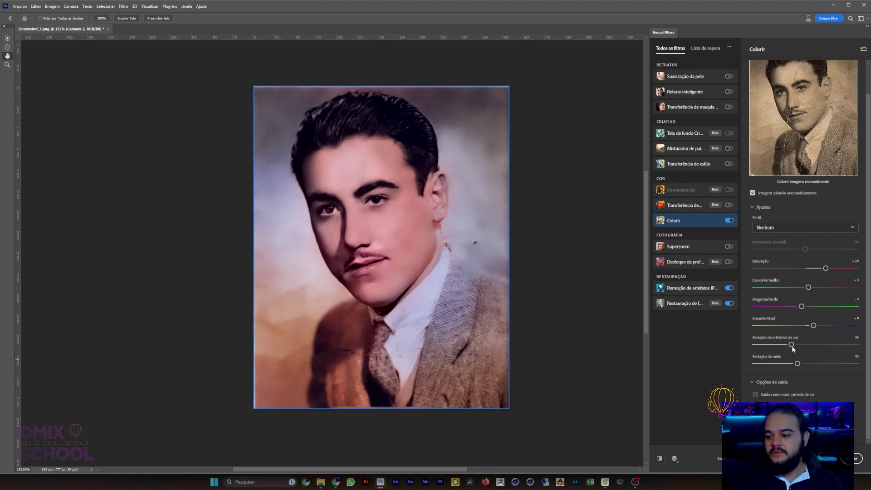
left_click_drag(792, 344, 769, 345)
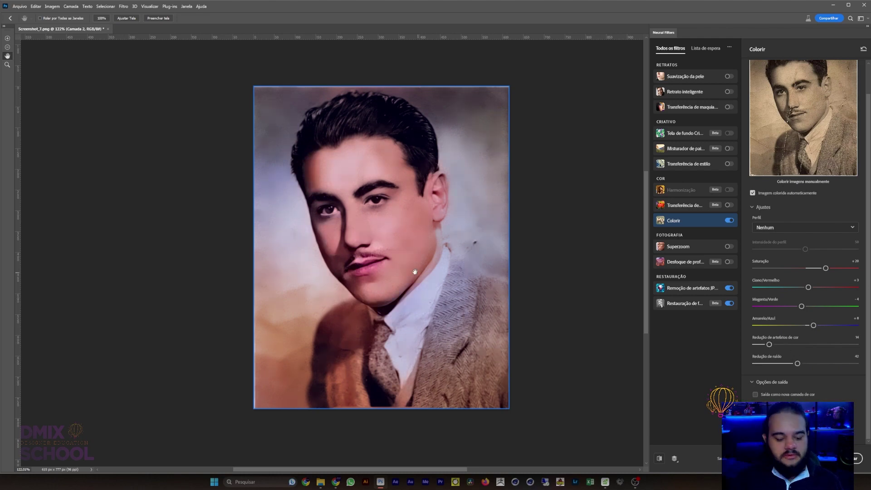
key("Return")
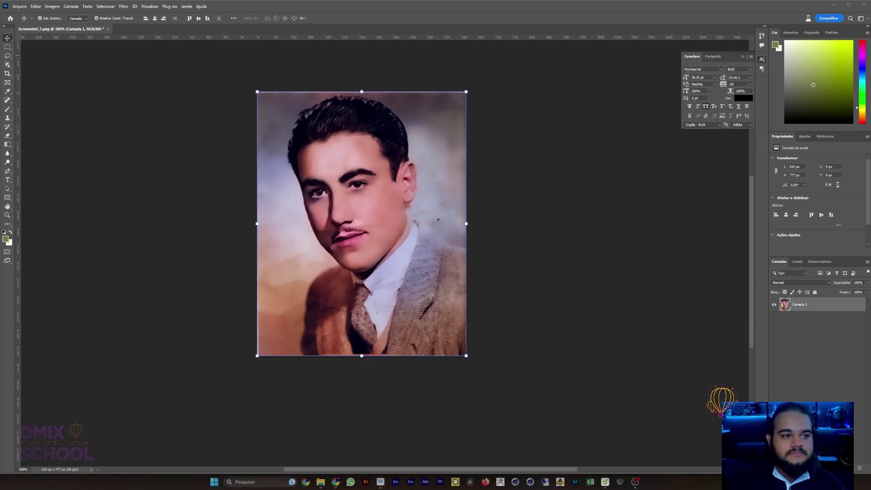
Step: Paste the original sepia scan as layer Screenshot_7 and toggle its visibility to compare
key("ctrl+v")
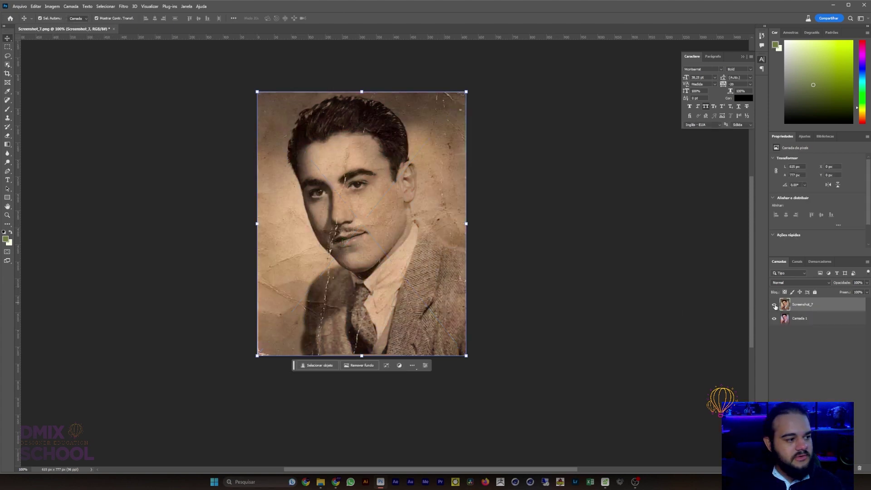
scroll(370, 190, "up", 1)
scroll(370, 189, "up", 1)
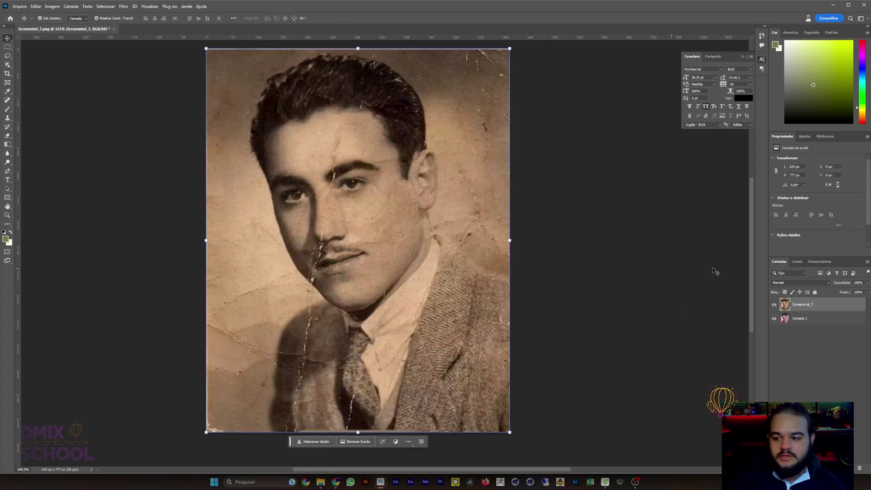
left_click(775, 304)
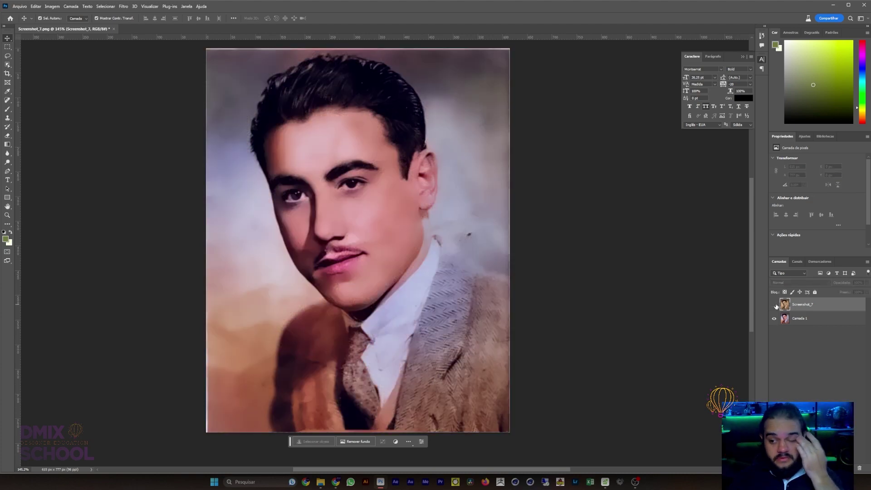
left_click(776, 306)
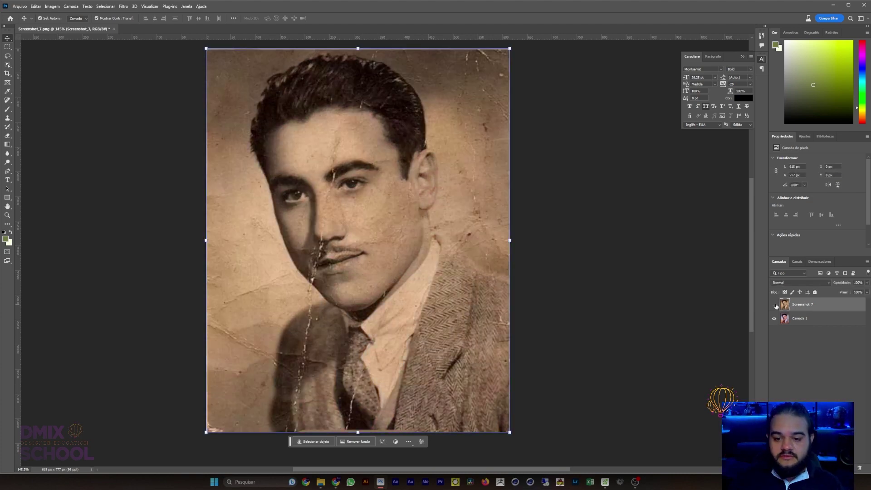
left_click(776, 306)
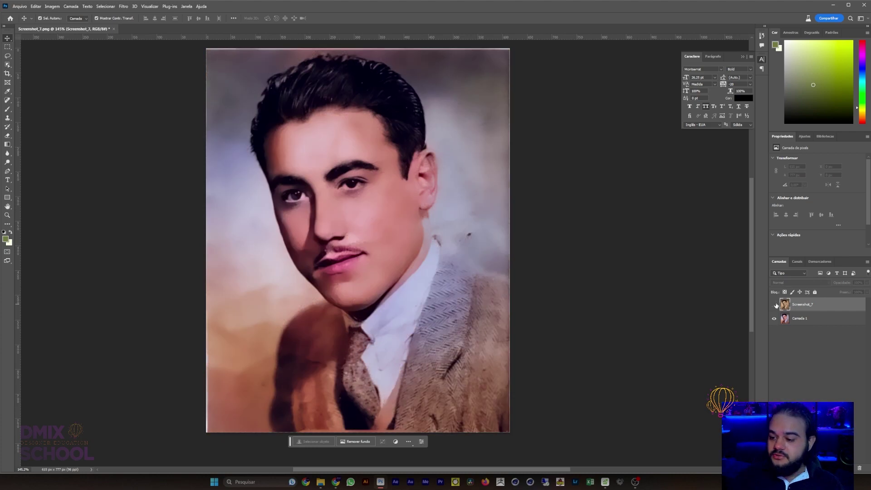
left_click(777, 306)
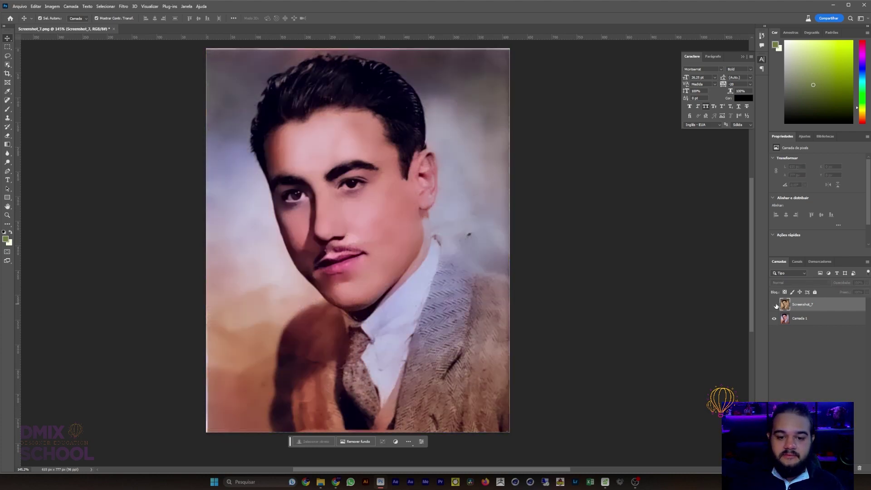
left_click(776, 306)
left_click(776, 307)
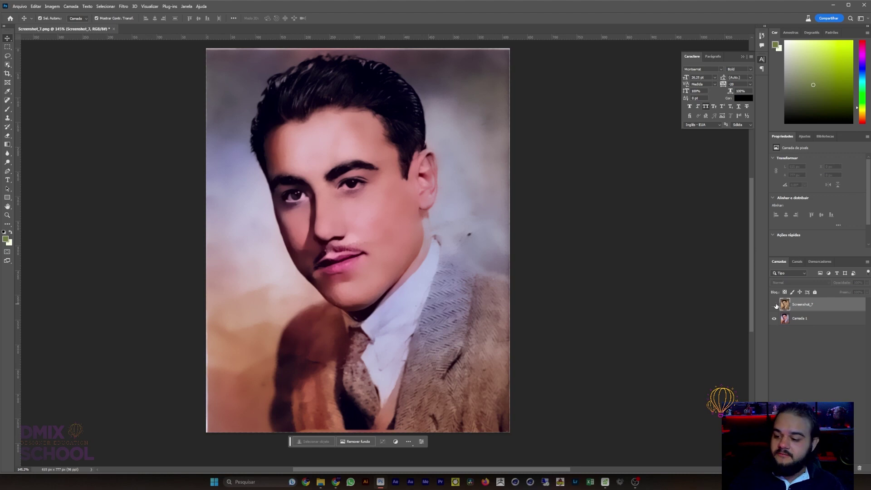
Step: Keep comparing, then leave the sepia Screenshot_7 layer hidden
scroll(387, 309, "down", 2)
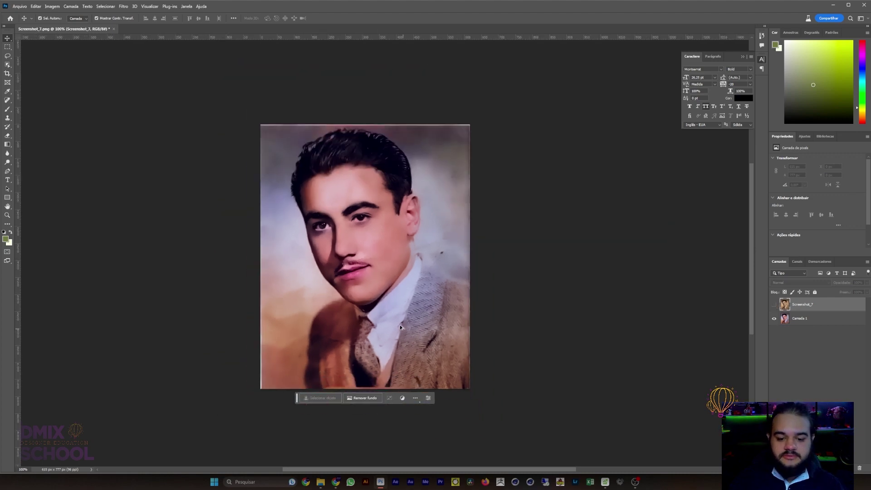
scroll(404, 304, "up", 1)
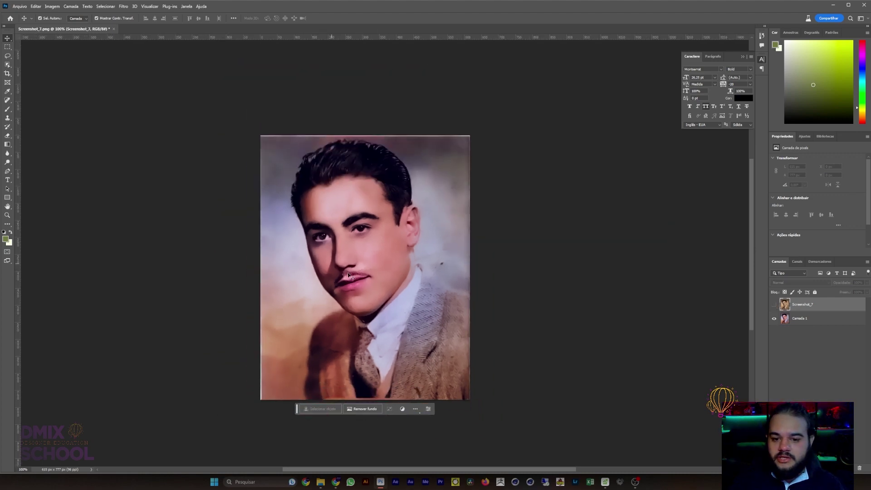
left_click(772, 306)
left_click(773, 306)
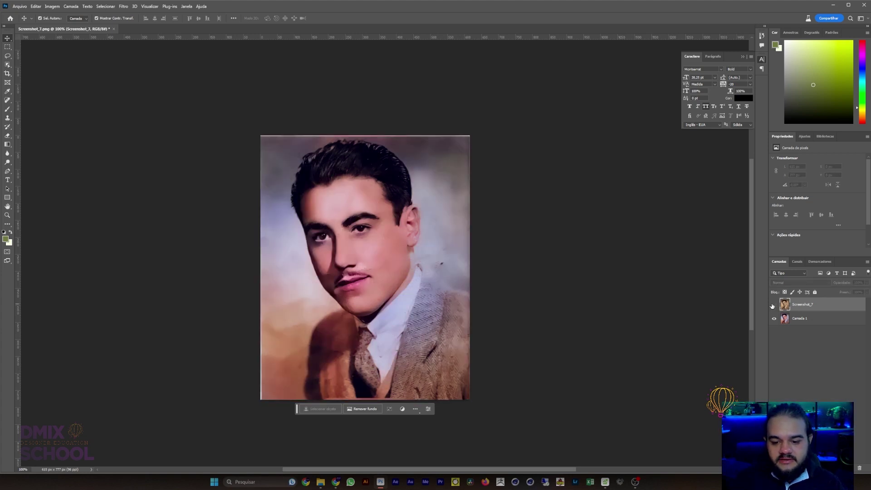
left_click(774, 305)
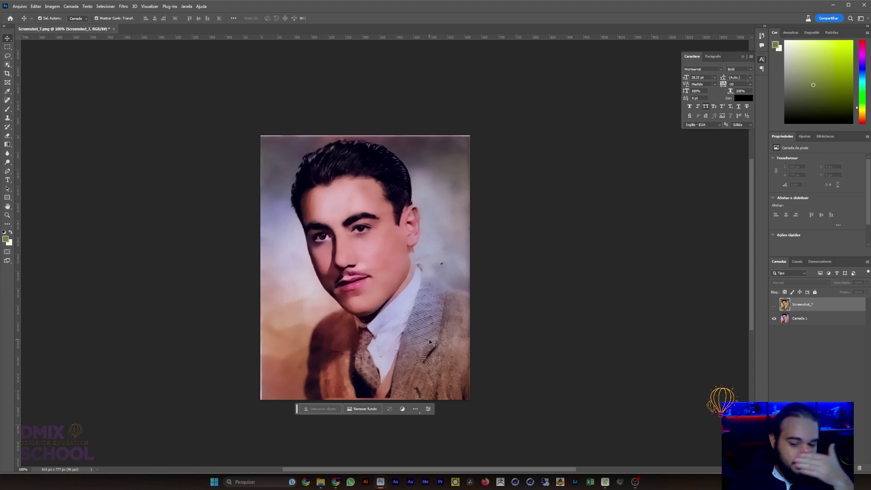
left_click(123, 7)
key("Escape")
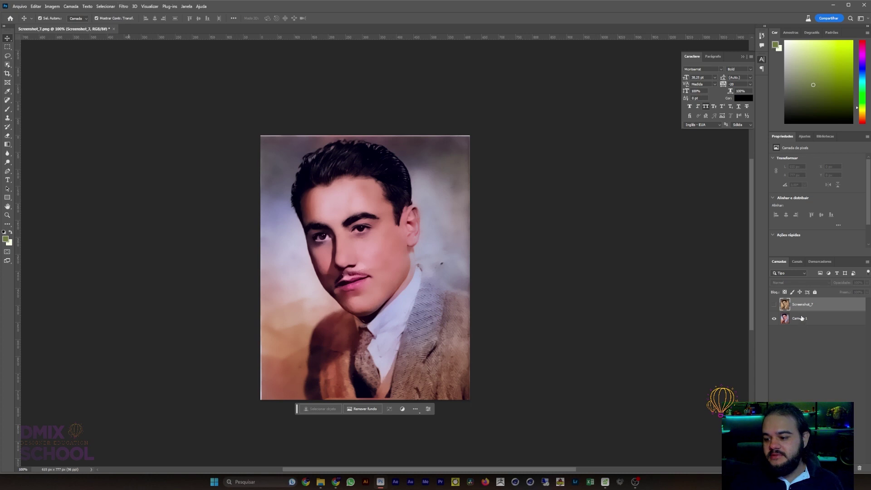
Step: Open Neural Filters on Camada 1 and switch on Retrato inteligente
left_click(458, 168)
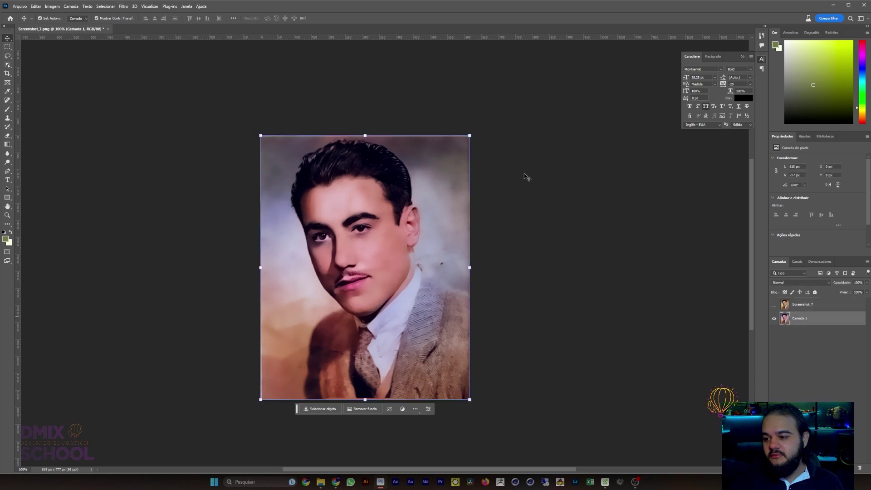
left_click(123, 7)
left_click(136, 35)
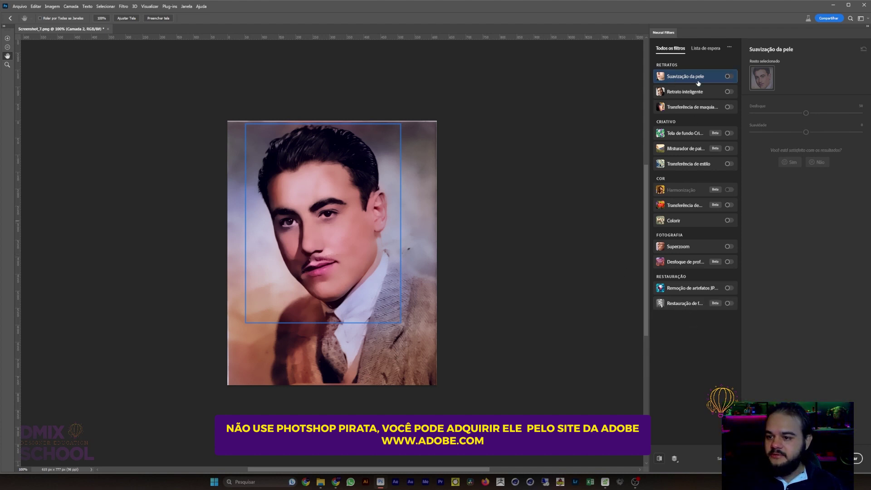
left_click(719, 92)
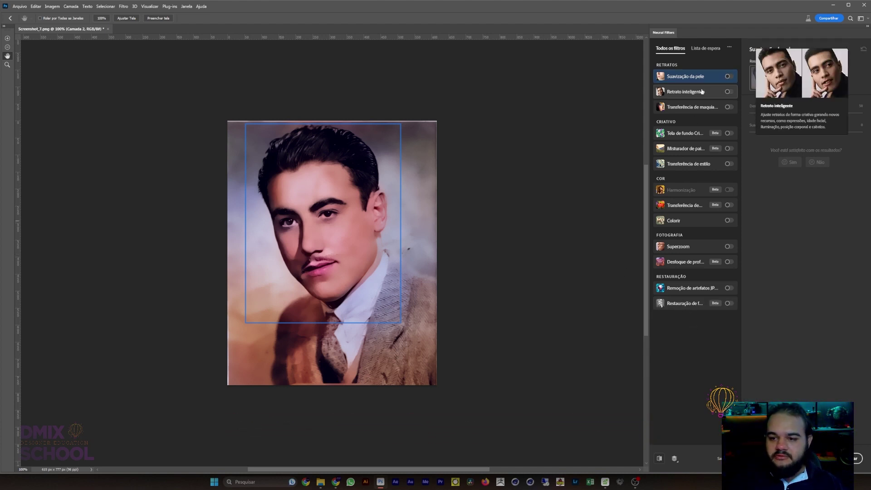
left_click(729, 92)
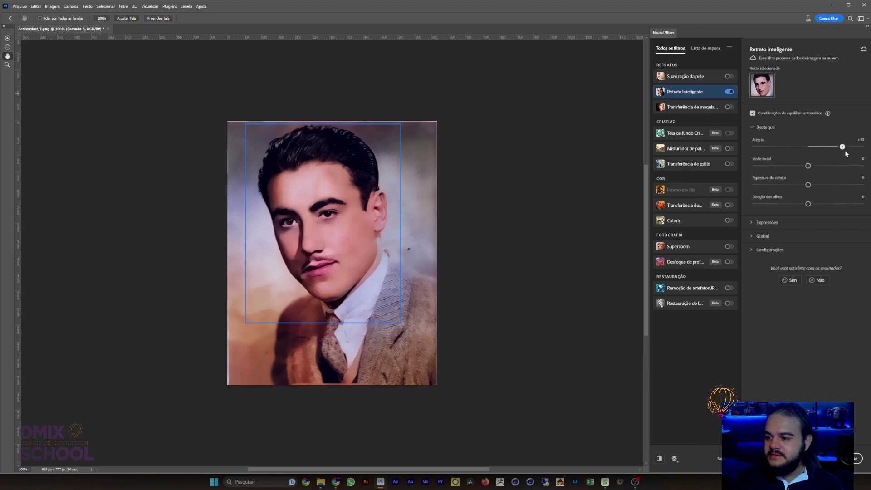
Step: Set happiness to +45, make the face slightly younger, thin the hair and shift eye direction
left_click_drag(846, 151, 863, 147)
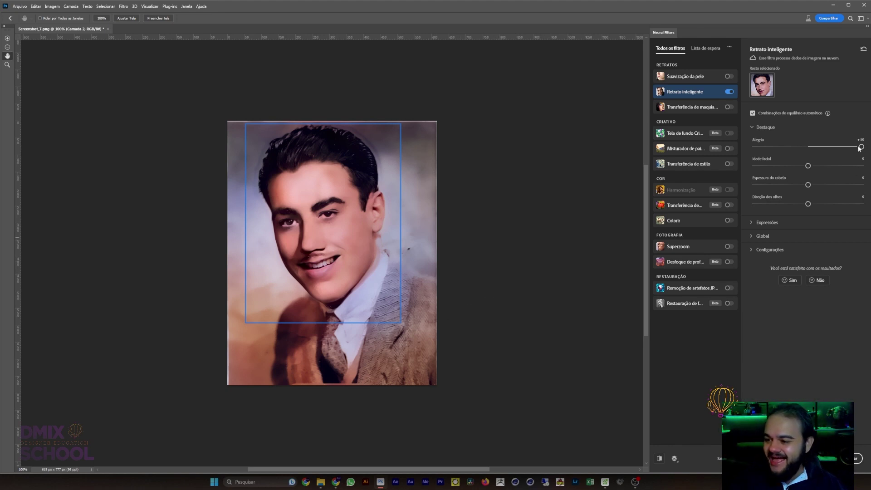
mouse_move(859, 149)
left_mouse_down()
mouse_move(840, 149)
mouse_move(860, 147)
left_mouse_up()
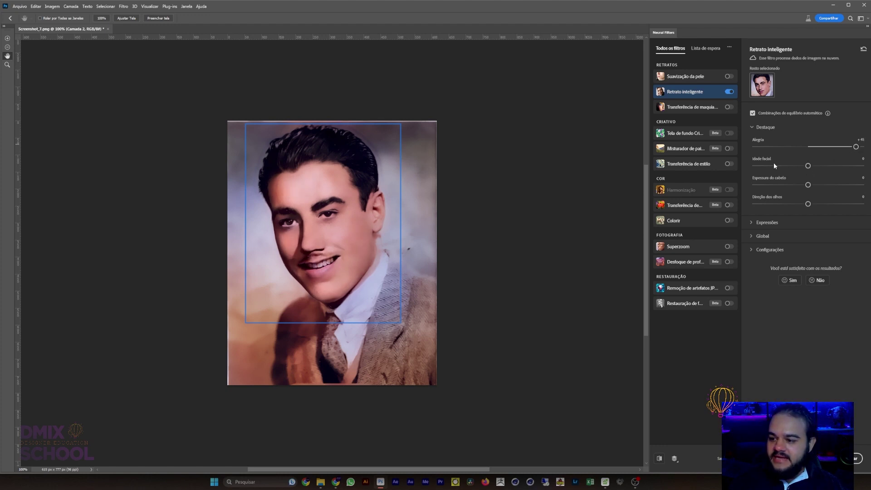
left_click_drag(808, 167, 861, 166)
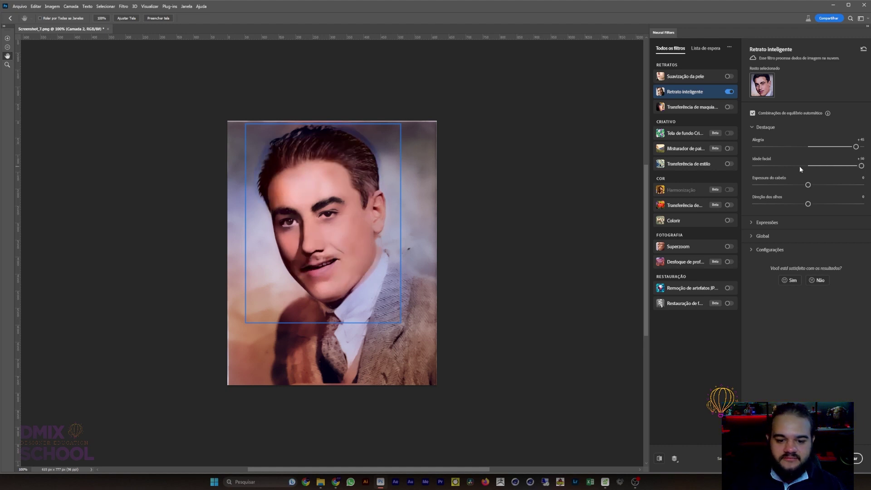
left_click_drag(800, 167, 749, 166)
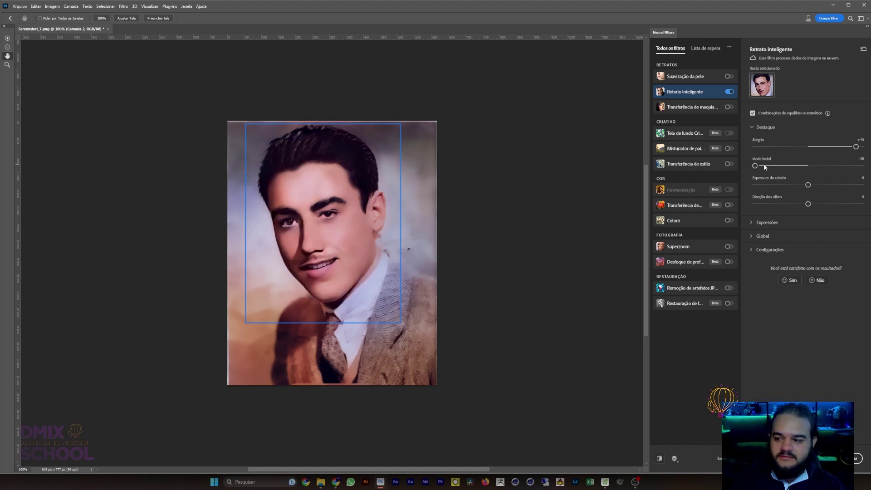
left_click_drag(792, 167, 799, 166)
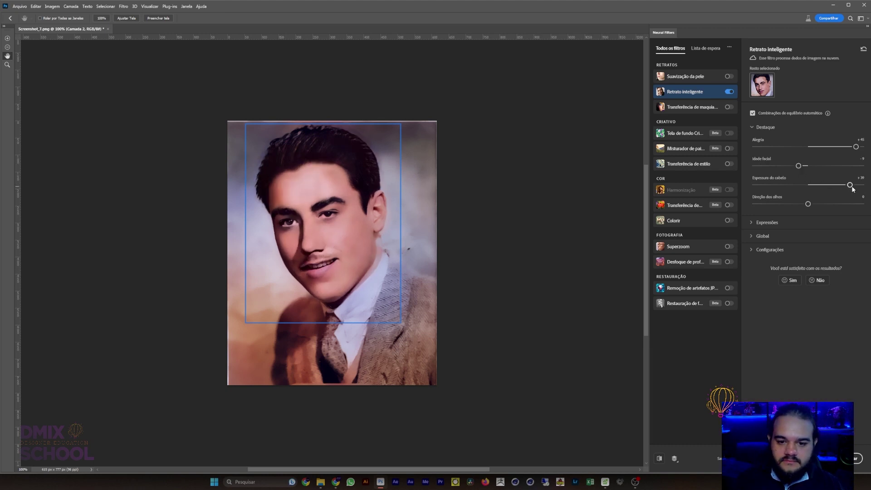
left_click_drag(851, 185, 792, 185)
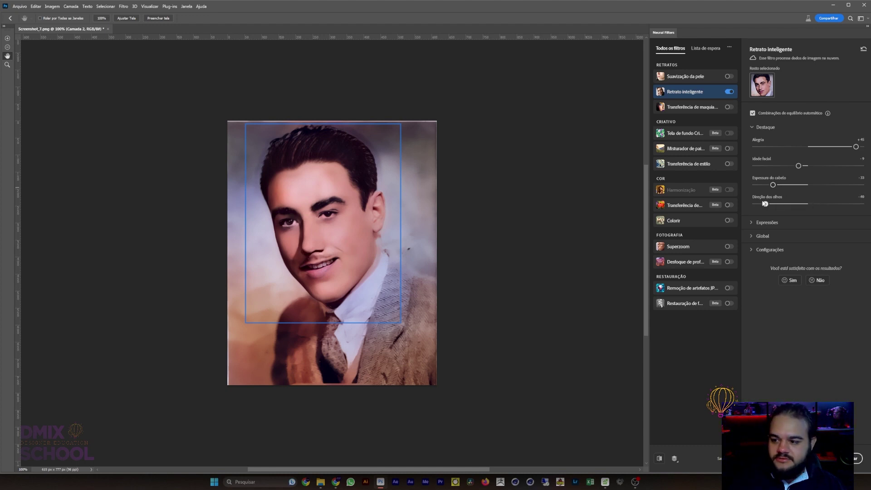
left_click_drag(765, 204, 862, 205)
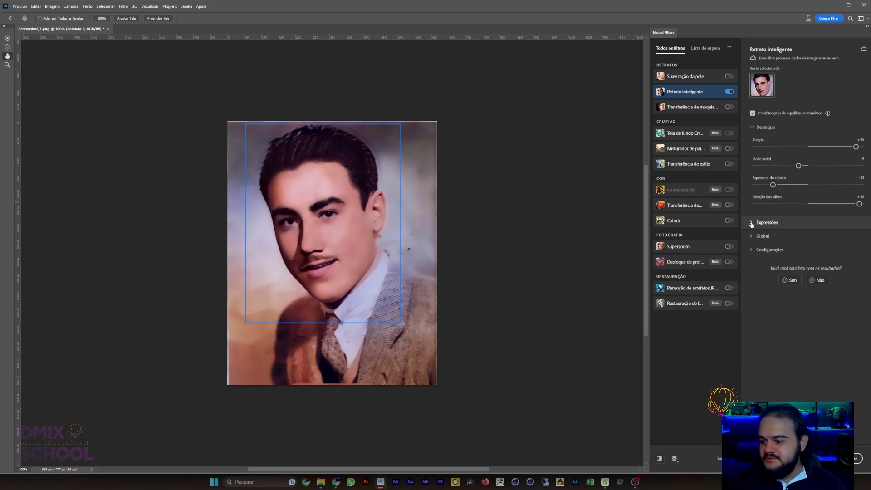
Step: Add surprise, set head direction +45, adjust alignment, light direction +29, and expand Configurações
left_click(765, 223)
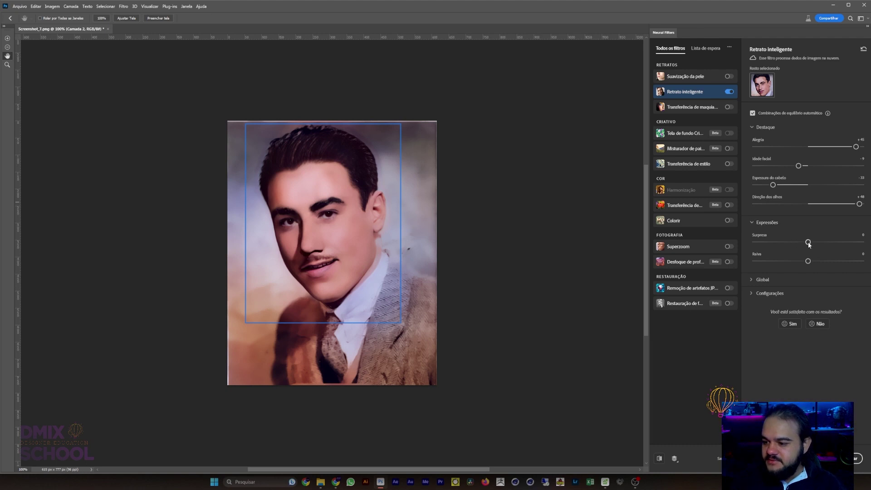
mouse_move(808, 243)
left_mouse_down()
mouse_move(848, 242)
mouse_move(849, 262)
mouse_move(786, 262)
left_mouse_up()
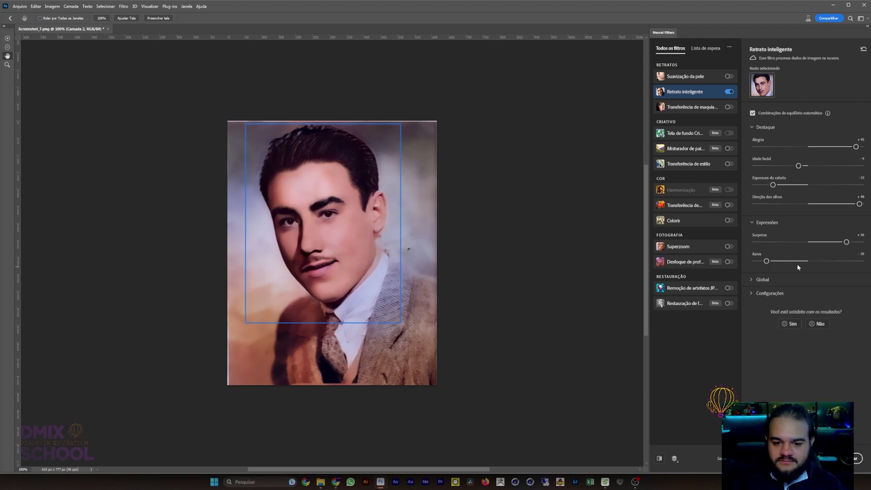
left_click(754, 280)
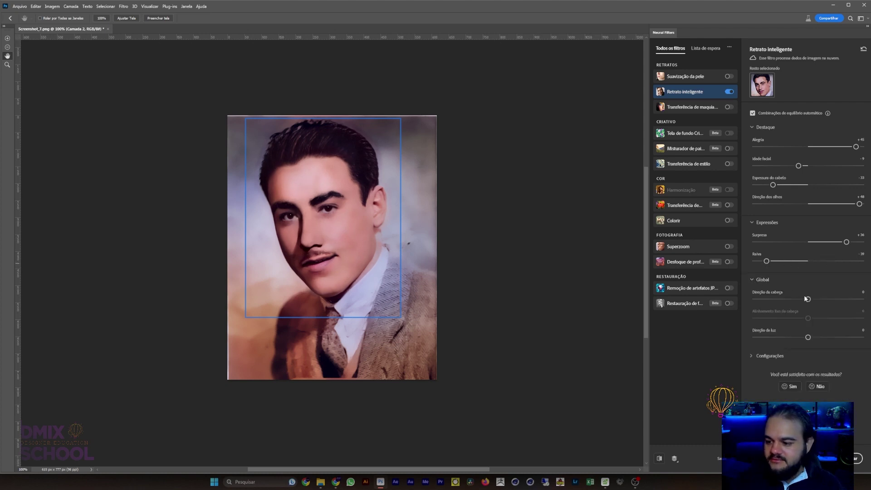
mouse_move(809, 300)
left_mouse_down()
mouse_move(755, 299)
mouse_move(857, 299)
left_mouse_up()
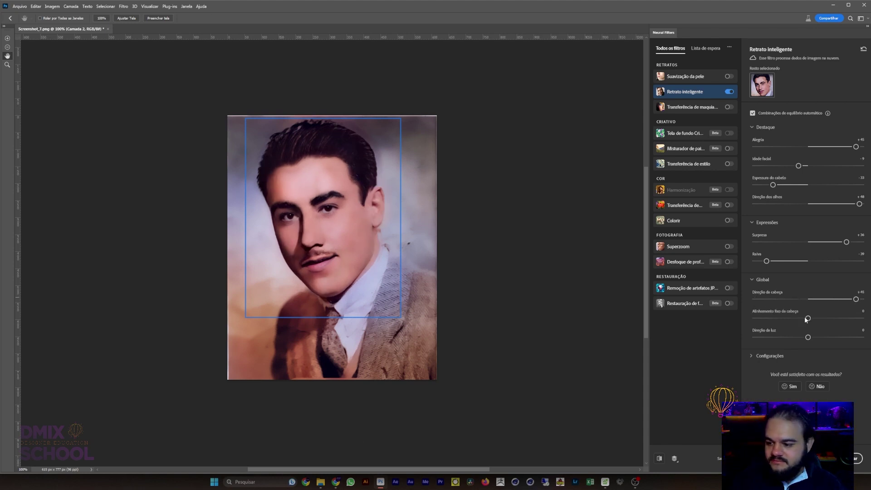
mouse_move(808, 318)
left_mouse_down()
mouse_move(765, 318)
mouse_move(844, 319)
left_mouse_up()
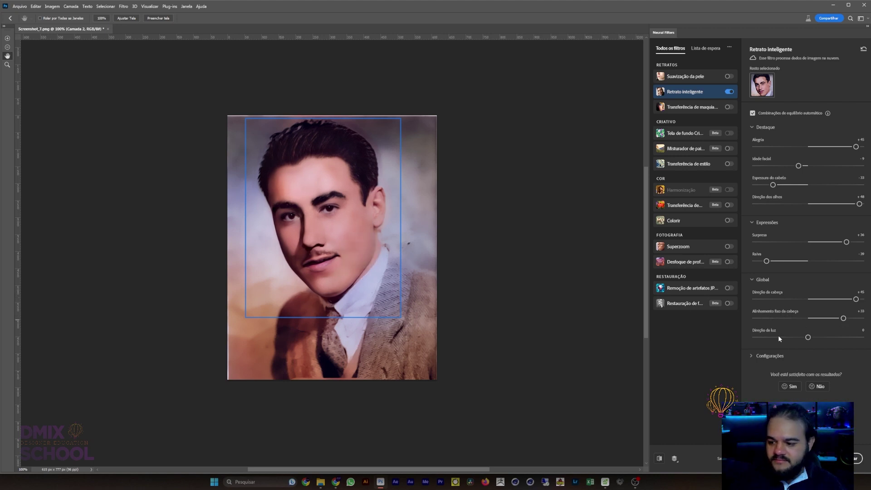
mouse_move(808, 337)
left_mouse_down()
mouse_move(765, 338)
mouse_move(839, 338)
left_mouse_up()
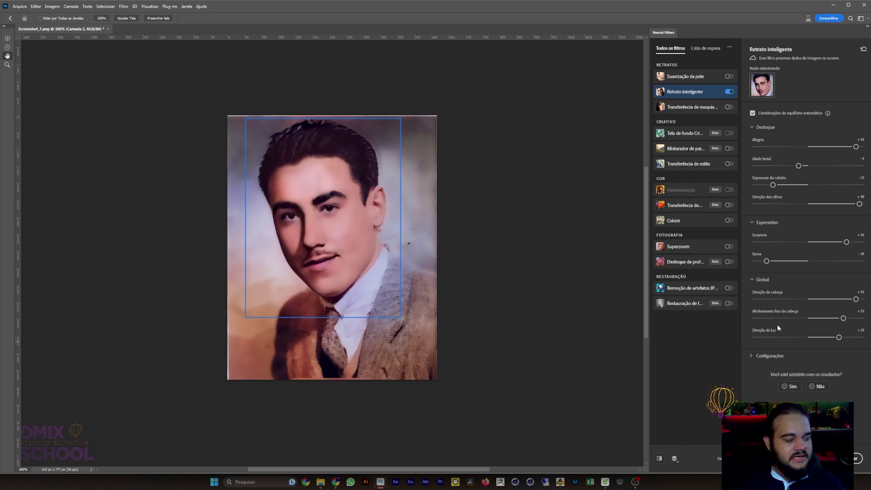
left_click(752, 356)
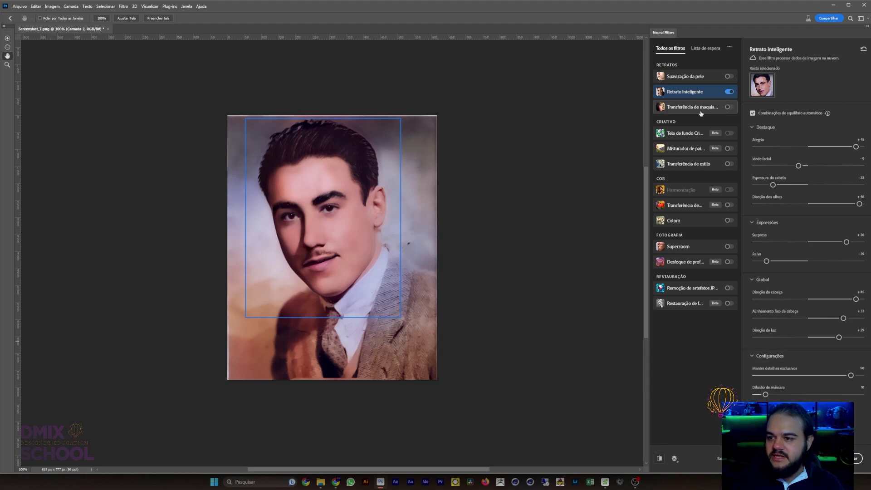
mouse_move(685, 76)
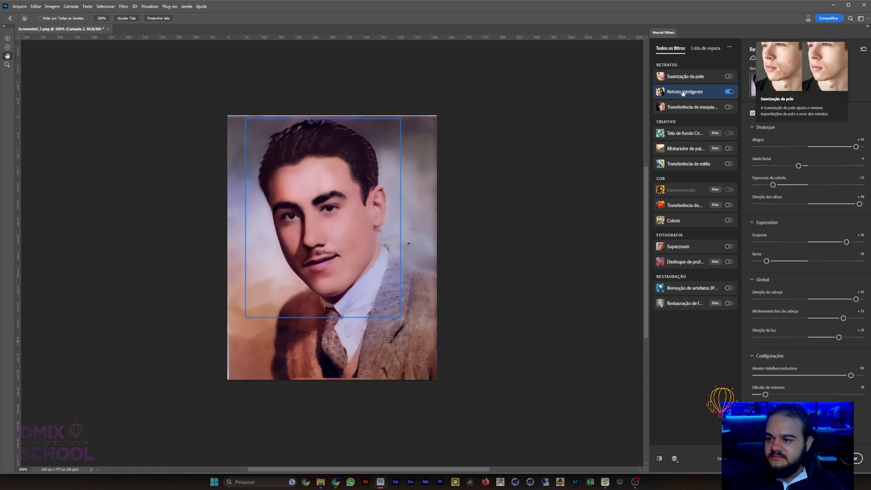
Step: Try the makeup transfer filter and its reference image choices, then switch it off
left_click(685, 111)
left_click(729, 108)
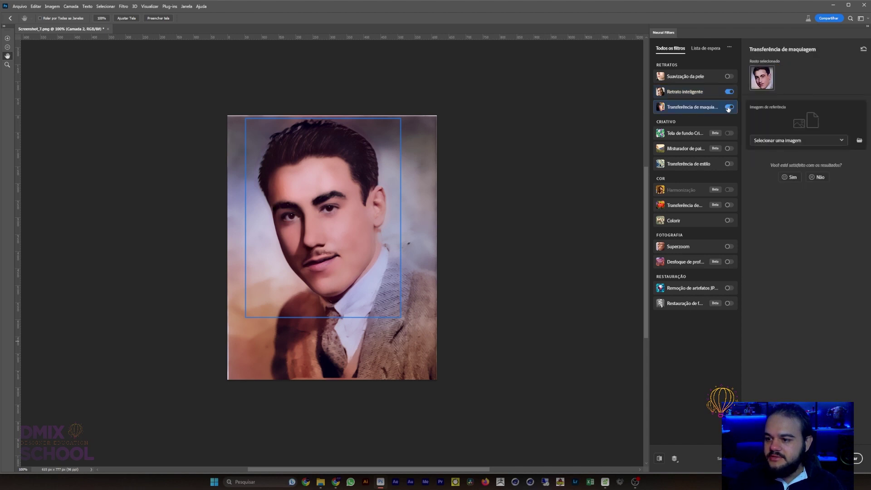
left_click(791, 142)
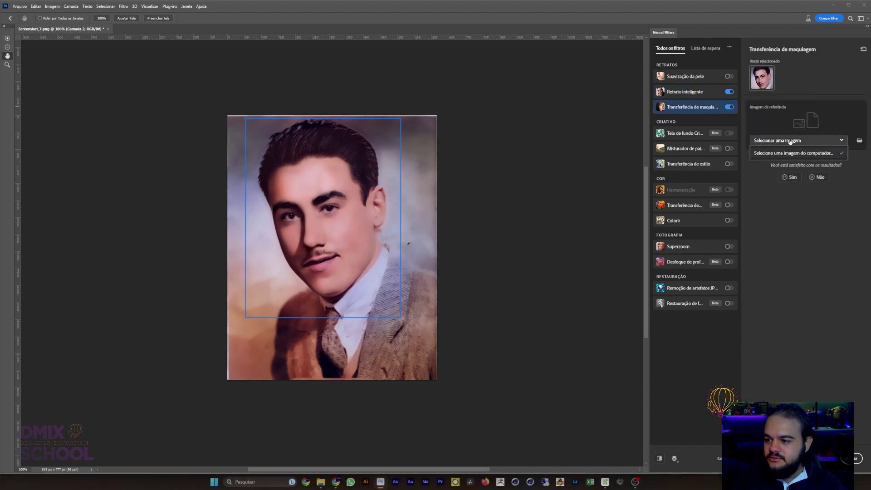
left_click(790, 141)
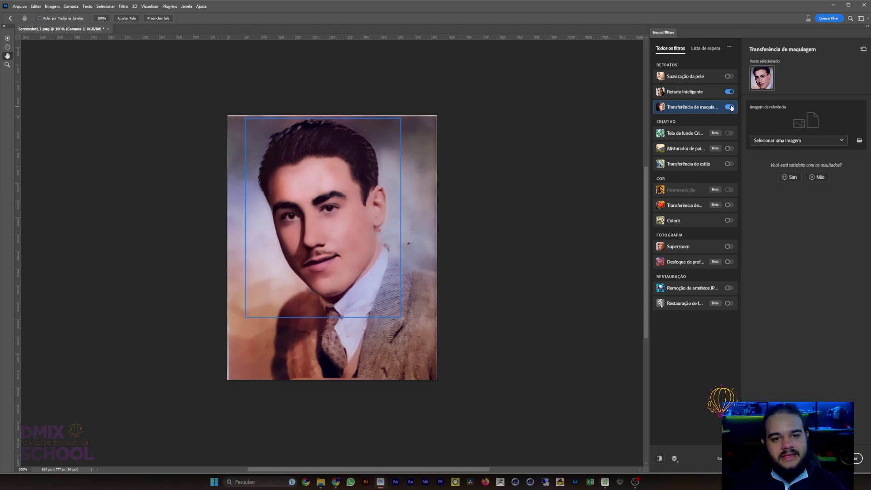
left_click(730, 107)
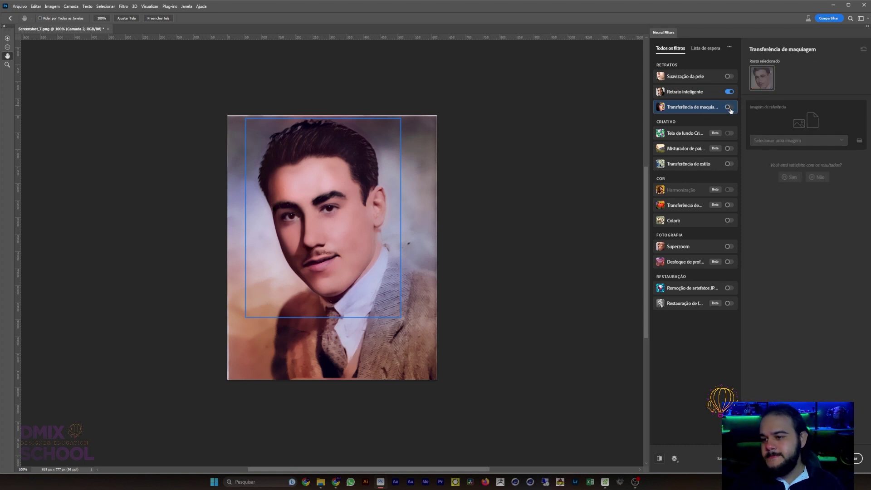
Step: Try the landscape mixer filter, then switch it back off
left_click(681, 130)
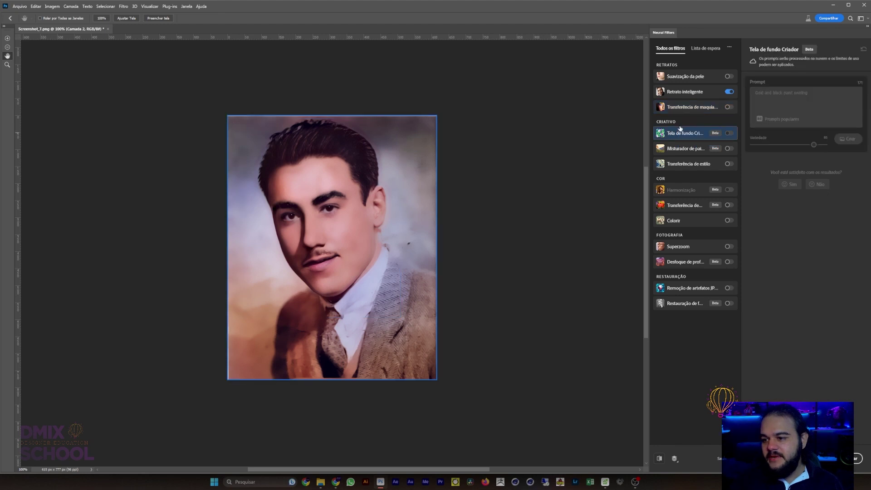
left_click(692, 148)
left_click(801, 131)
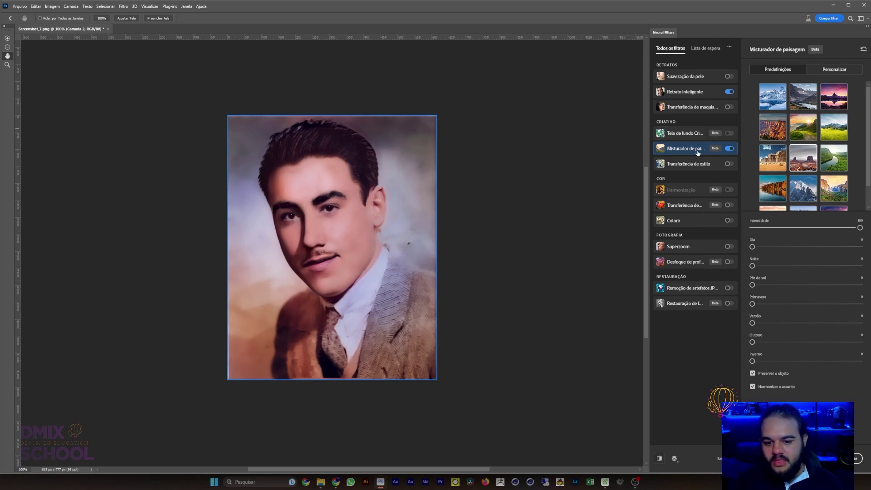
left_click(729, 149)
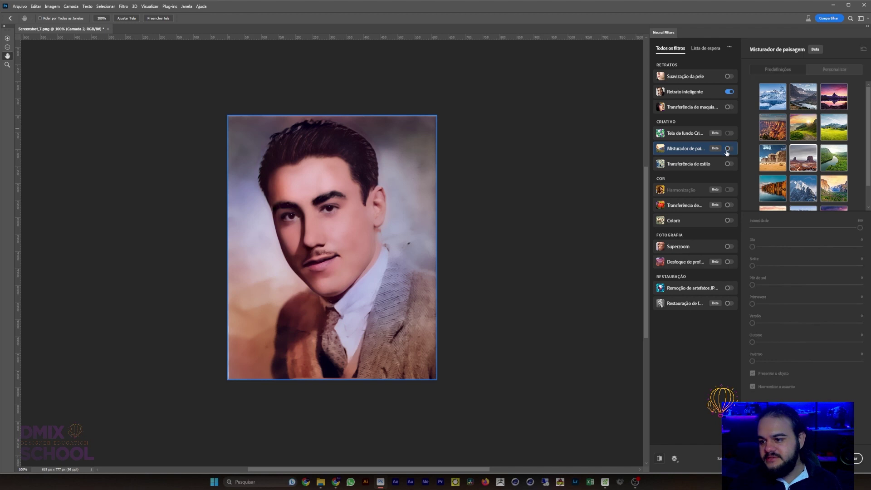
Step: Browse the style transfer, Harmonização, color transfer and Colorir filter settings
left_click(705, 167)
left_click(730, 190)
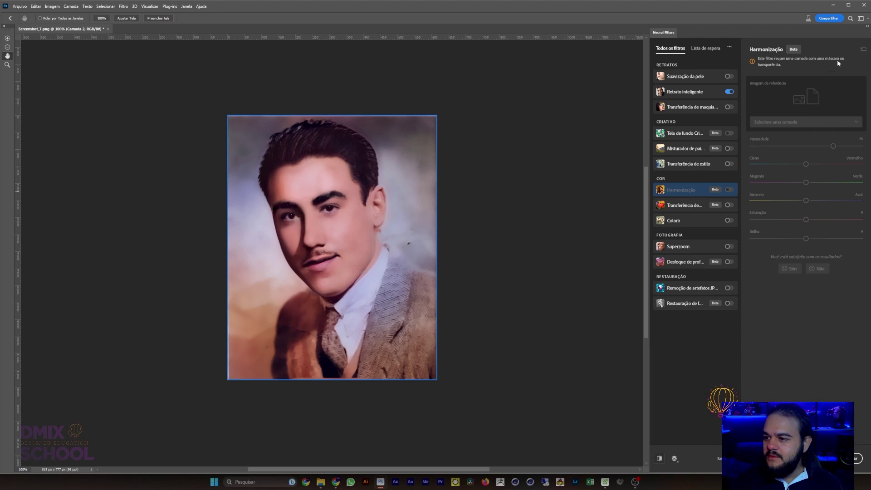
left_click(688, 206)
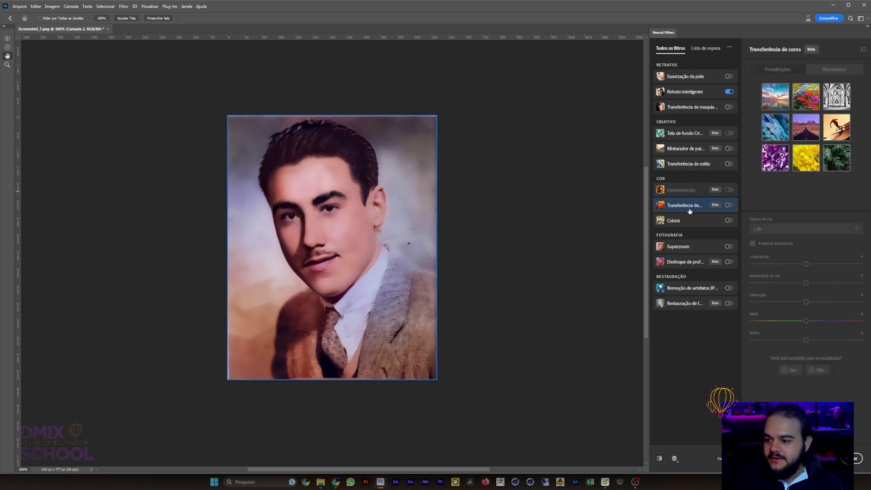
left_click(687, 222)
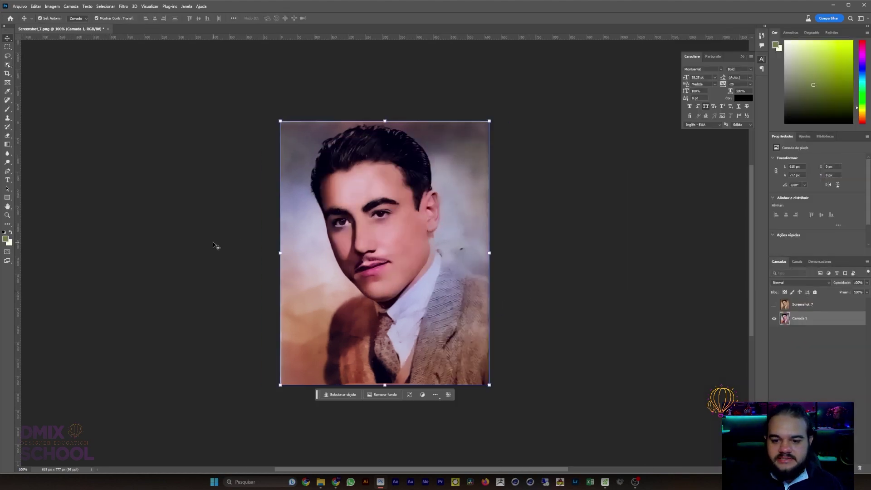
scroll(213, 245, "down", 2)
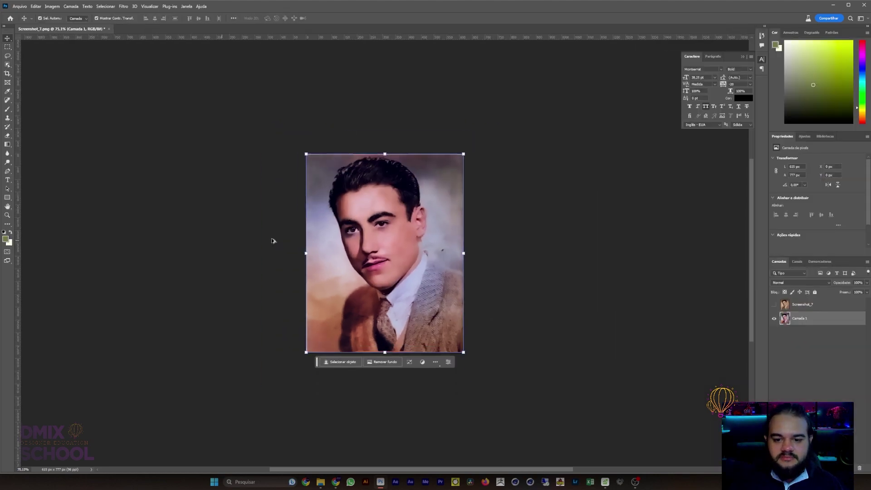
scroll(396, 257, "up", 1)
scroll(377, 235, "right", 5)
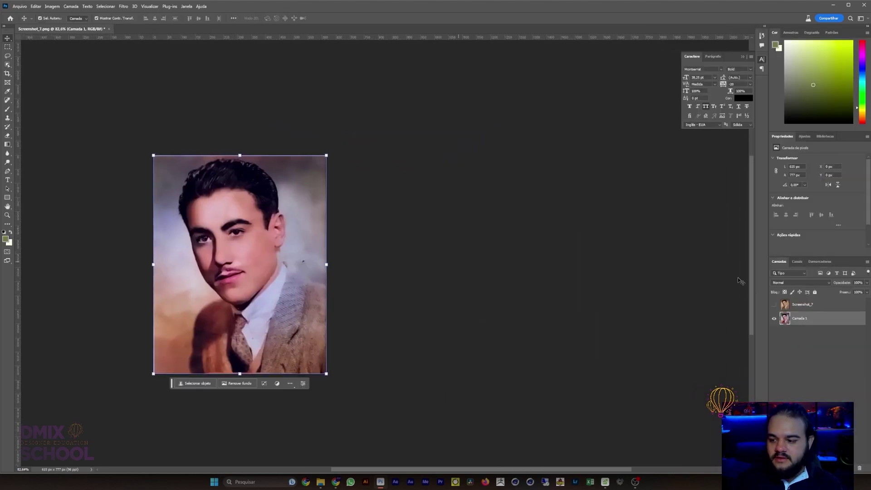
left_click(774, 305)
left_click(775, 305)
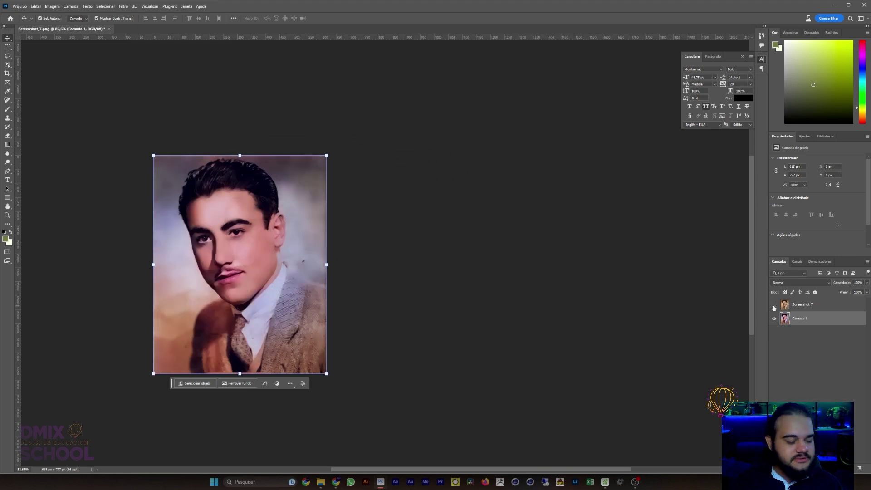
left_click(775, 308)
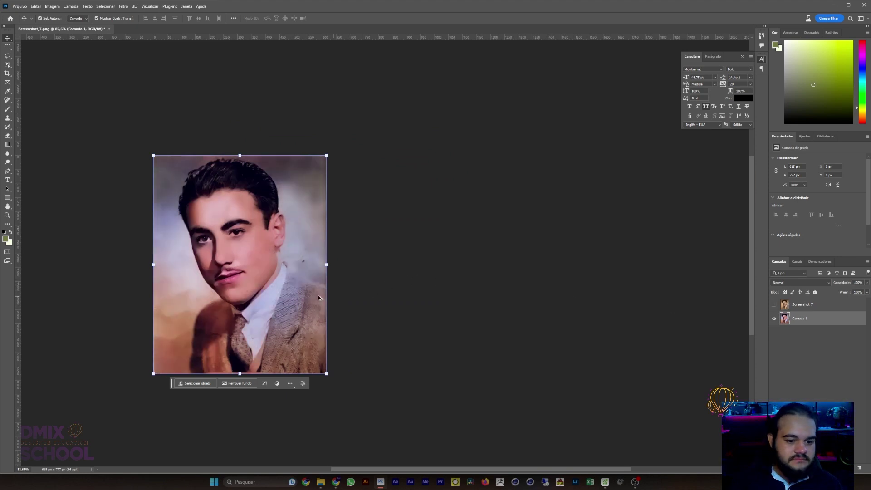
scroll(318, 295, "up", 3)
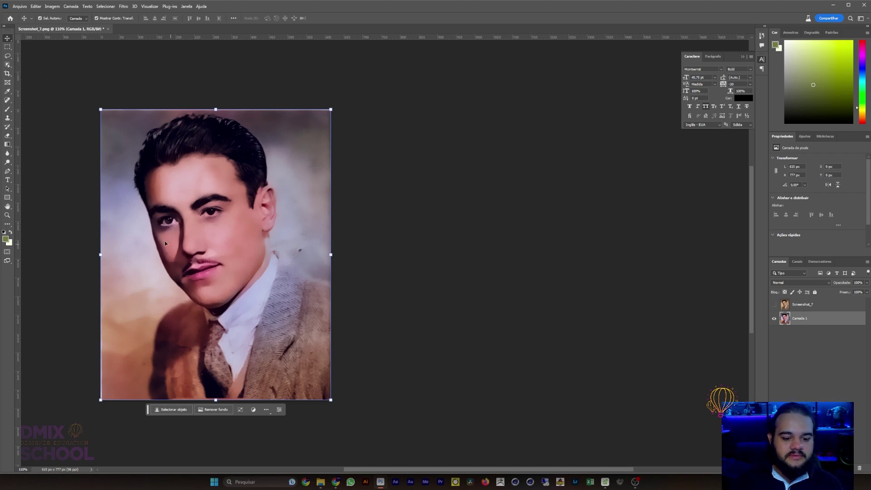
left_click_drag(174, 165, 360, 159)
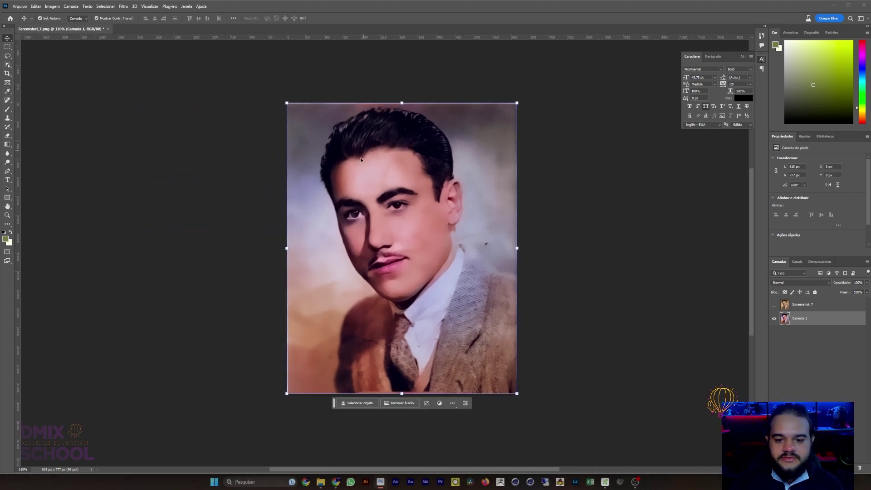
scroll(367, 303, "up", 1)
key("l")
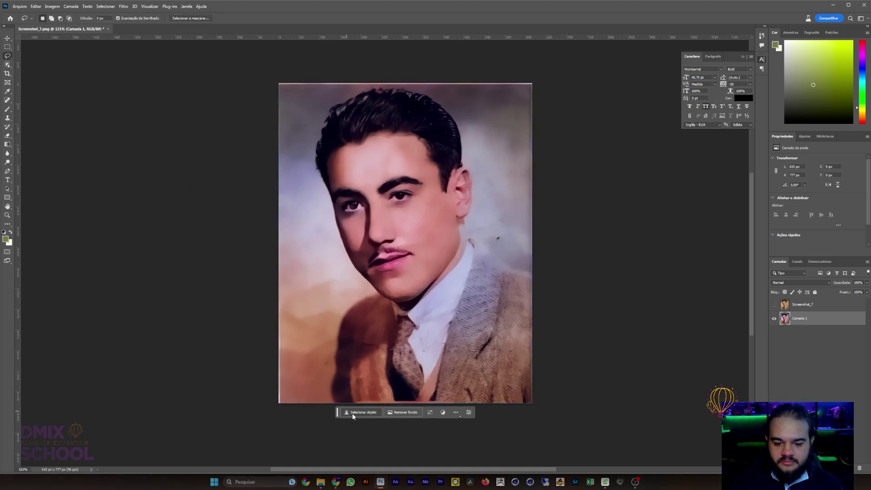
Step: Select the man with Select Subject and mask out his background
left_click(372, 412)
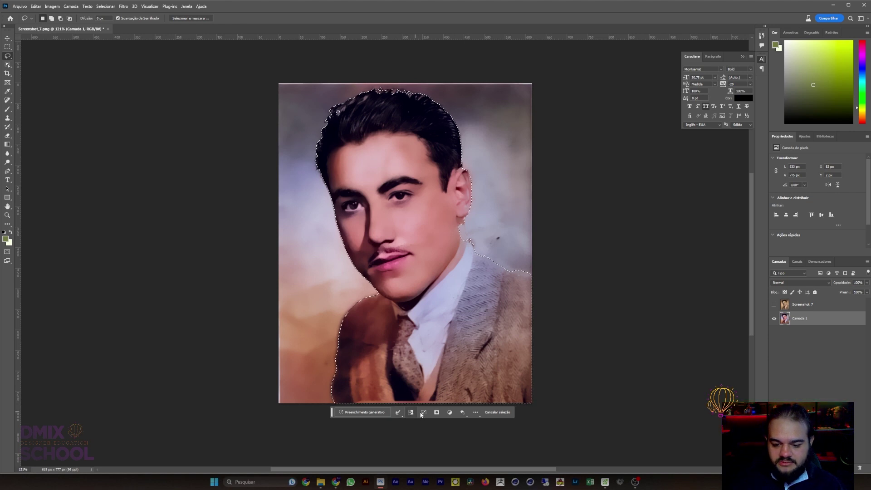
left_click(437, 413)
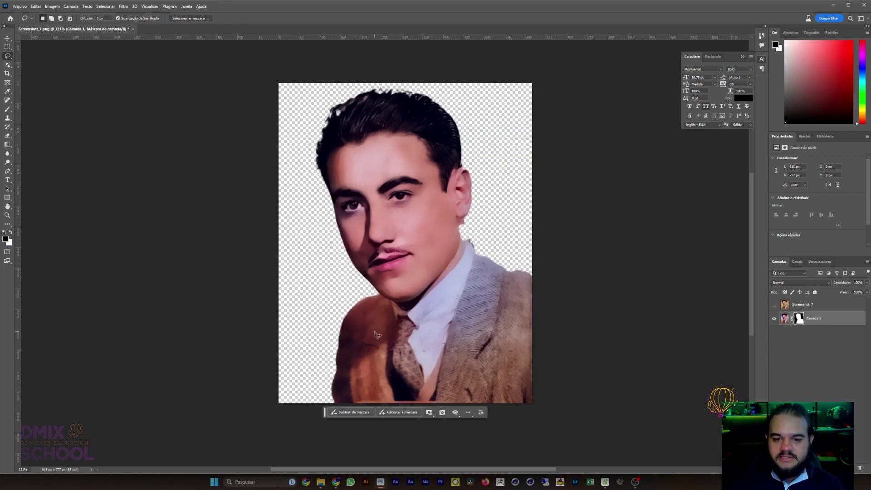
scroll(323, 269, "down", 2)
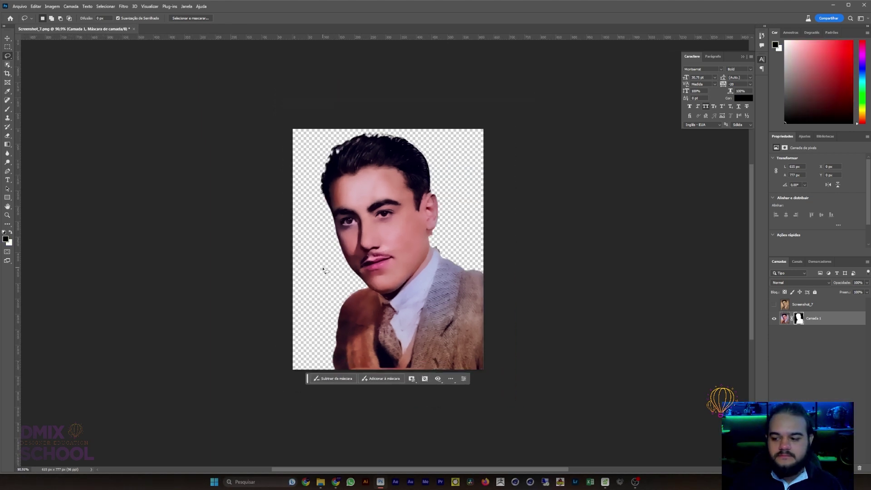
left_click(785, 319)
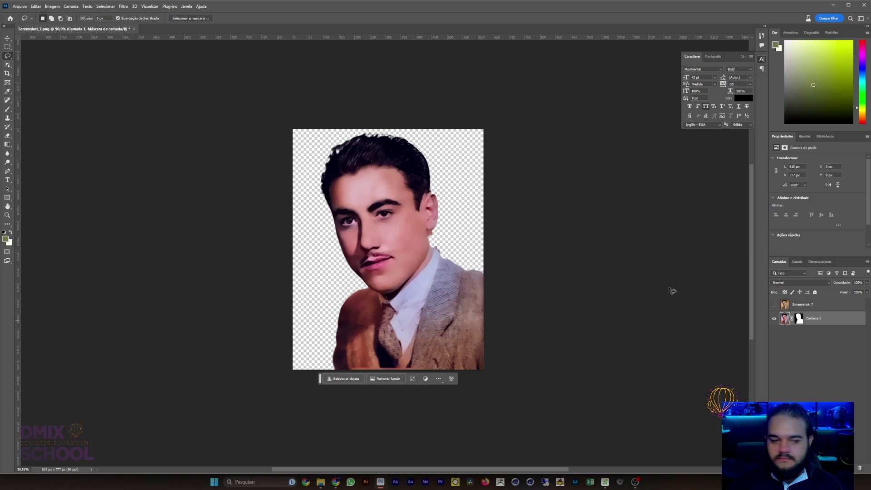
Step: Widen the canvas on both sides into a banner, move the portrait to the right edge, and hide it
left_click(8, 73)
left_click_drag(480, 250, 608, 254)
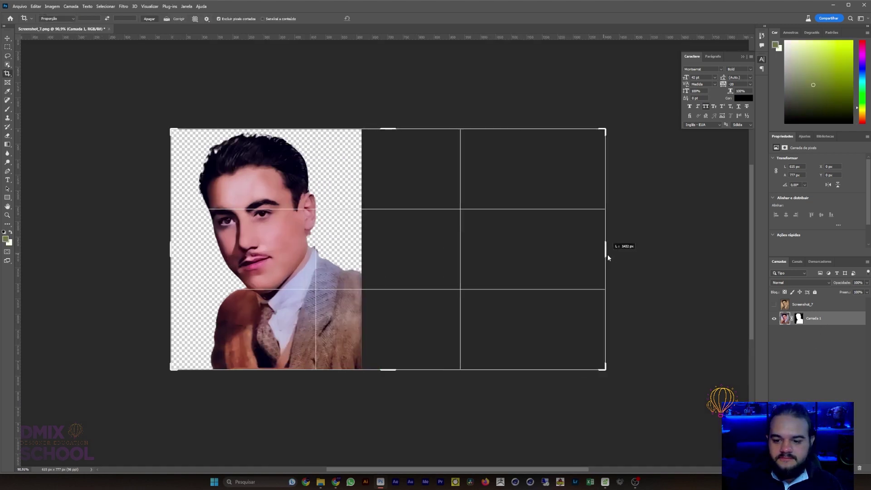
left_click_drag(167, 251, 55, 249)
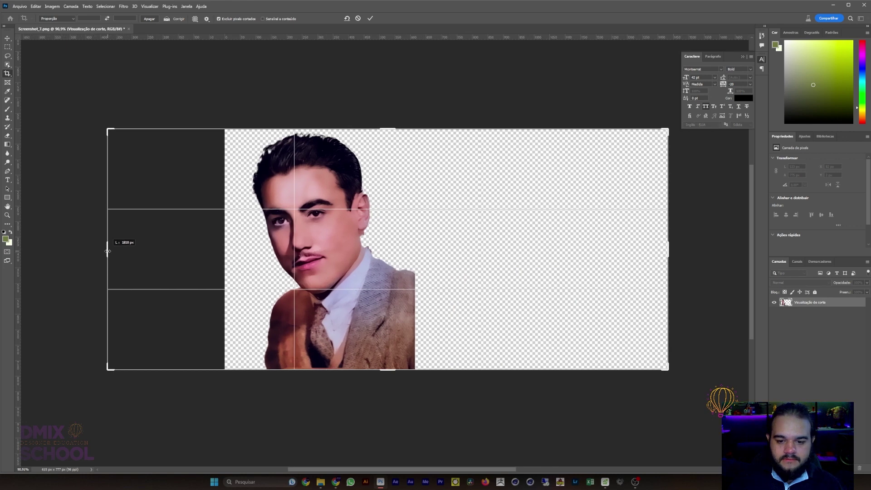
left_click(7, 38)
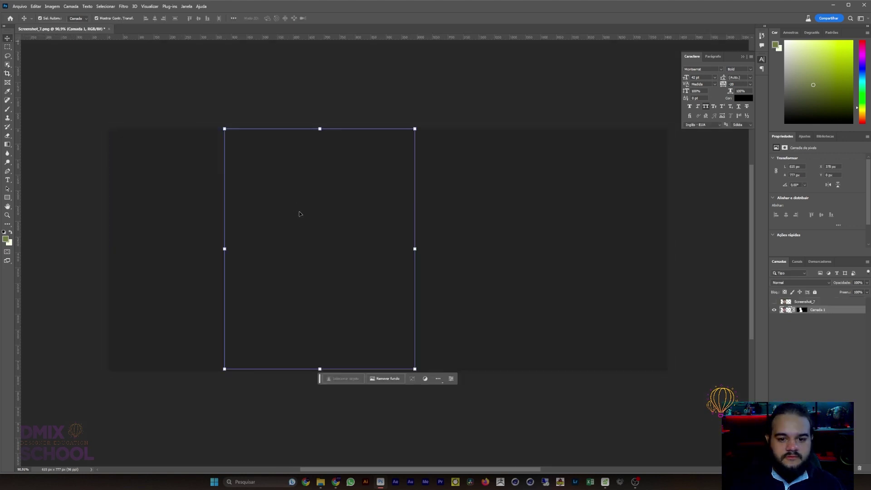
mouse_move(316, 221)
left_mouse_down()
mouse_move(589, 226)
mouse_move(557, 231)
left_mouse_up()
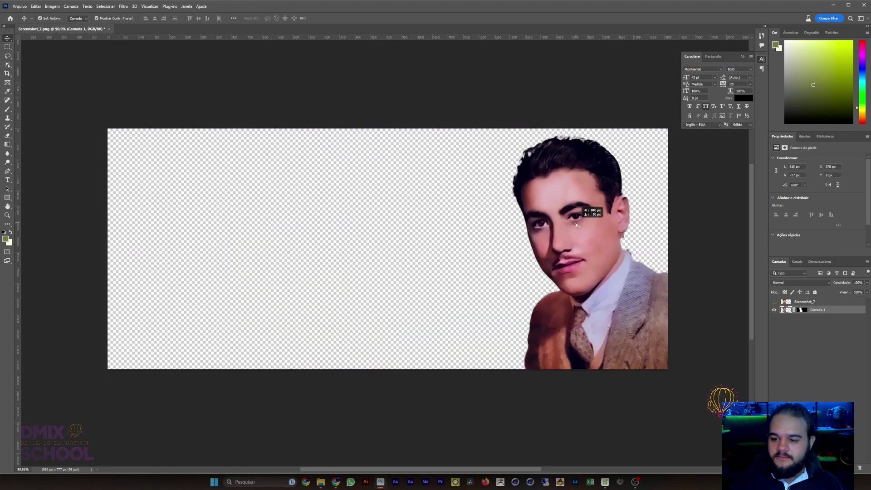
left_click(774, 310)
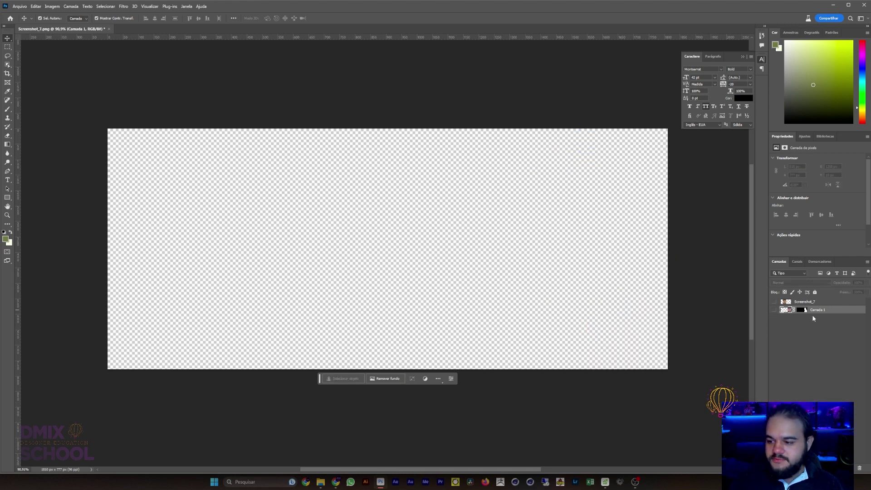
left_click(8, 46)
Step: Generative-fill the whole canvas with the prompt 'landscape nature beautiful'
left_click_drag(107, 131, 673, 371)
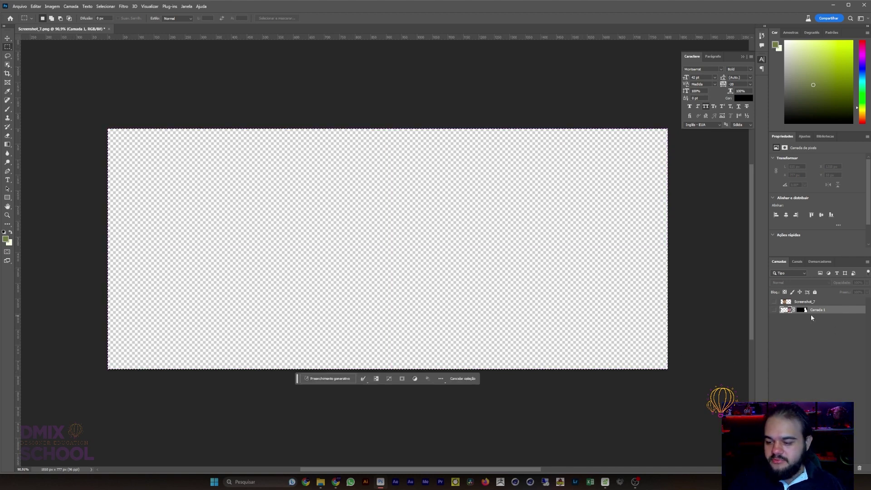
left_click(320, 379)
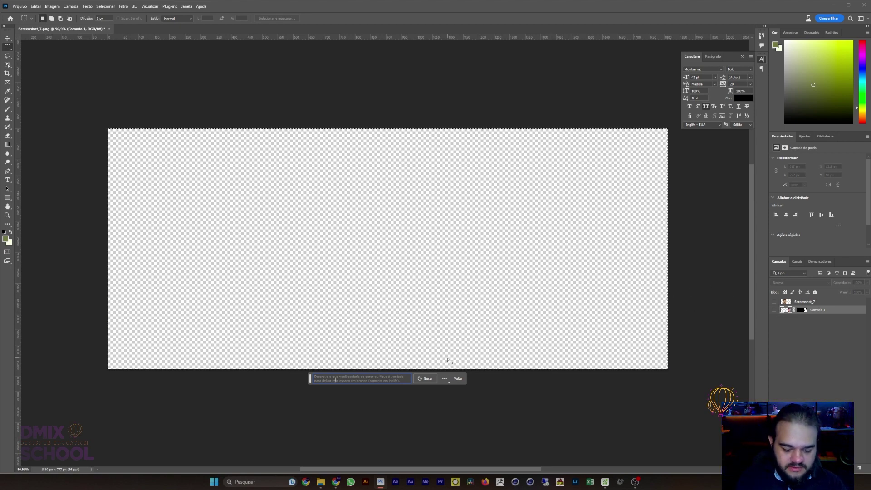
type("landsca")
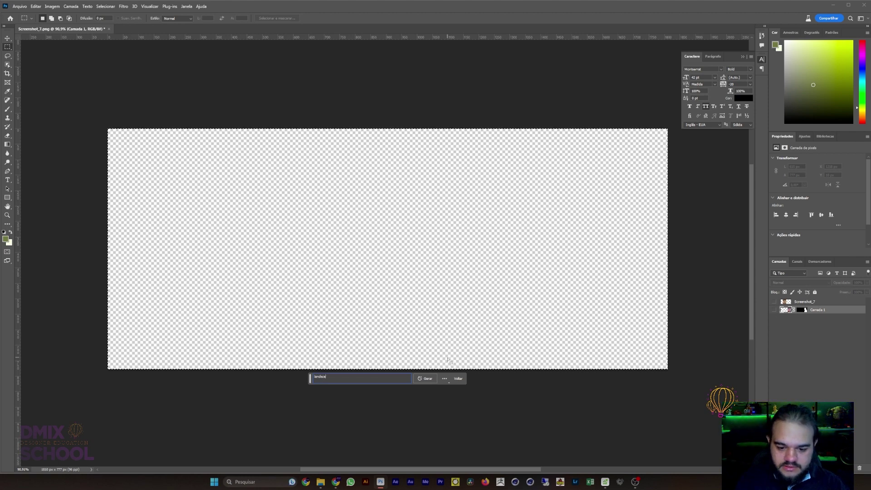
type("pe ")
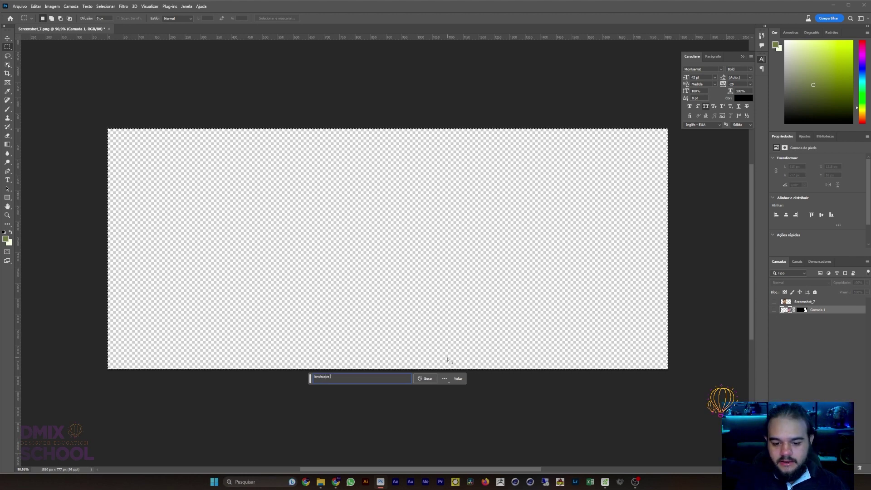
type("nature be")
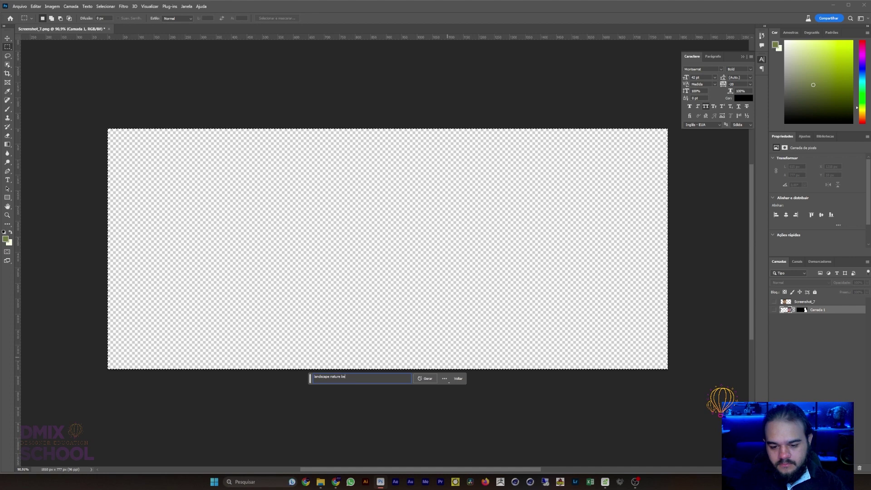
type("autiful sunse")
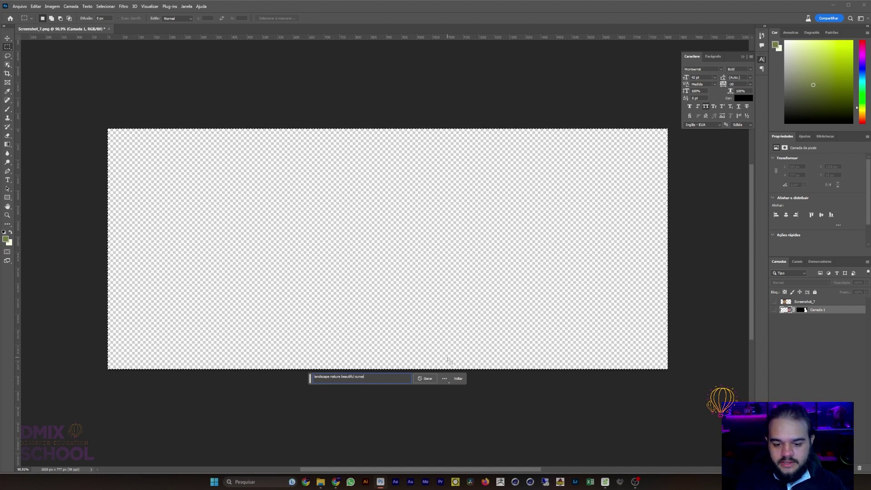
key("Return")
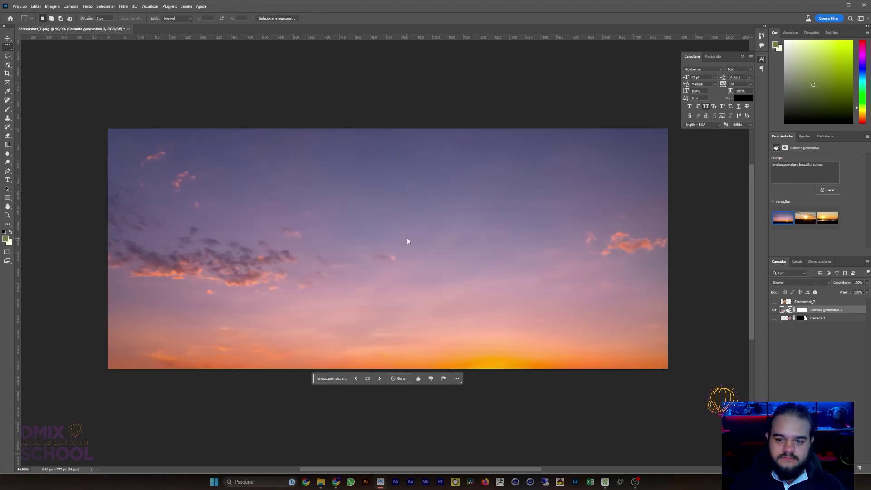
Step: Choose the third sunset variation and stack Camada 1 above Camada generativa 1
left_click(379, 379)
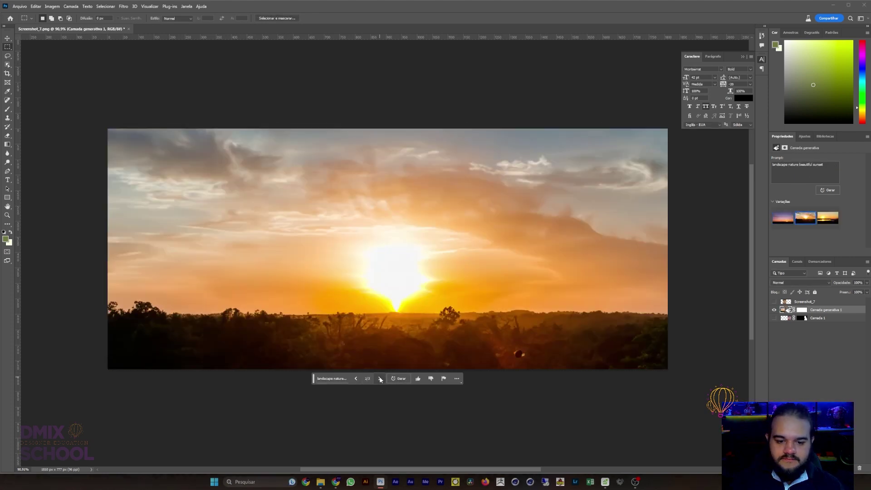
left_click(380, 379)
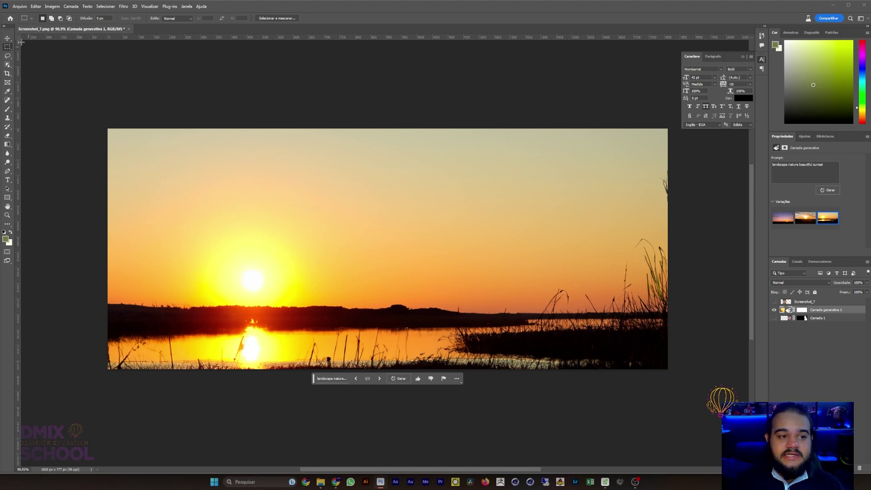
left_click(7, 39)
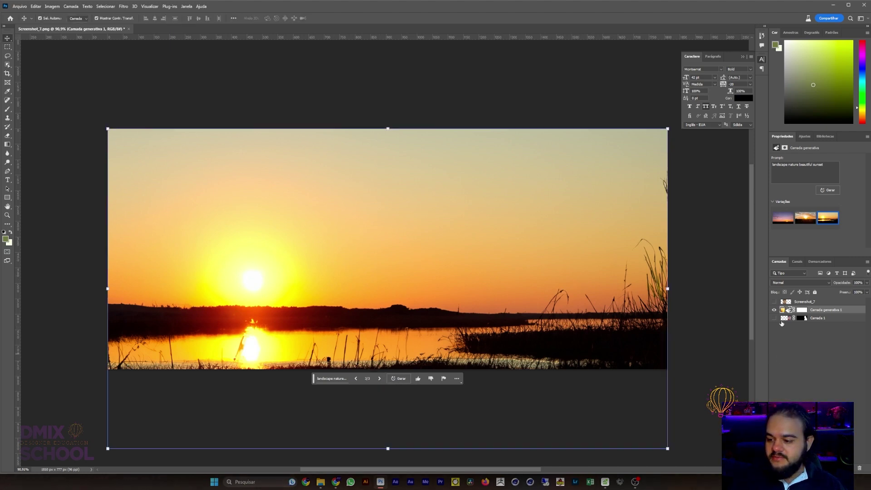
left_click_drag(819, 319, 817, 307)
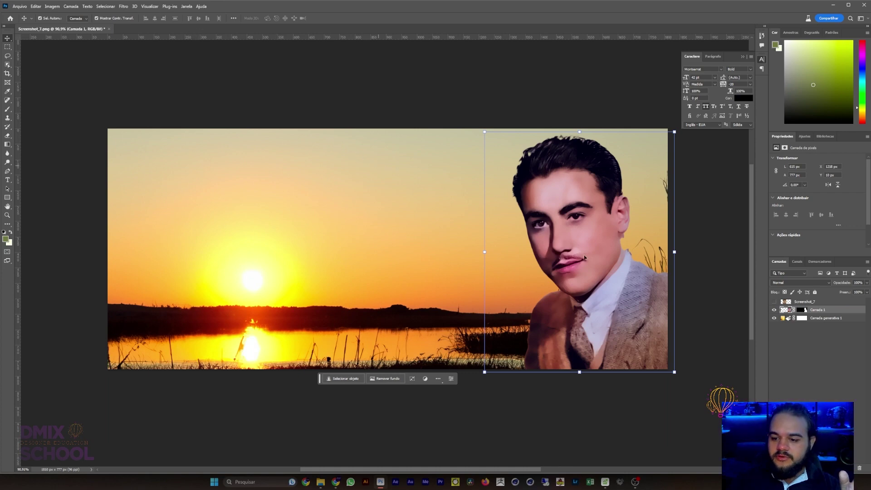
Step: Shift the portrait slightly left over the sunset and bring up the Harmonização neural filter
left_click_drag(592, 303, 591, 308)
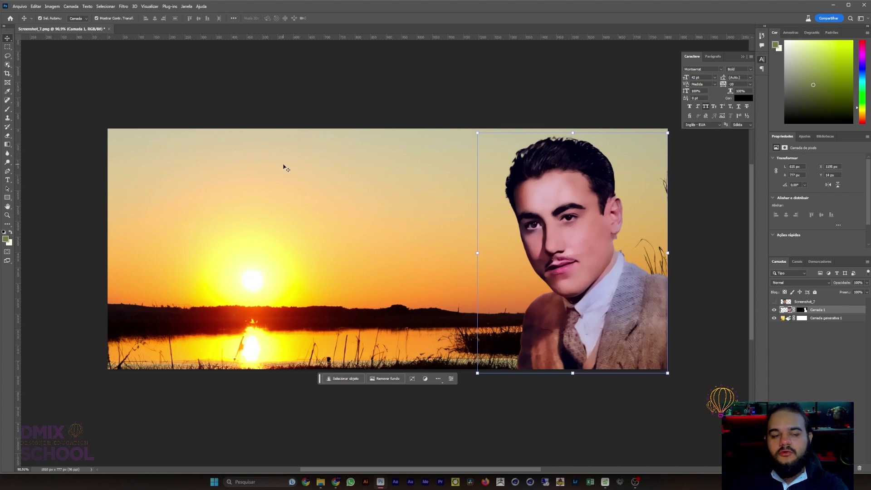
left_click(123, 6)
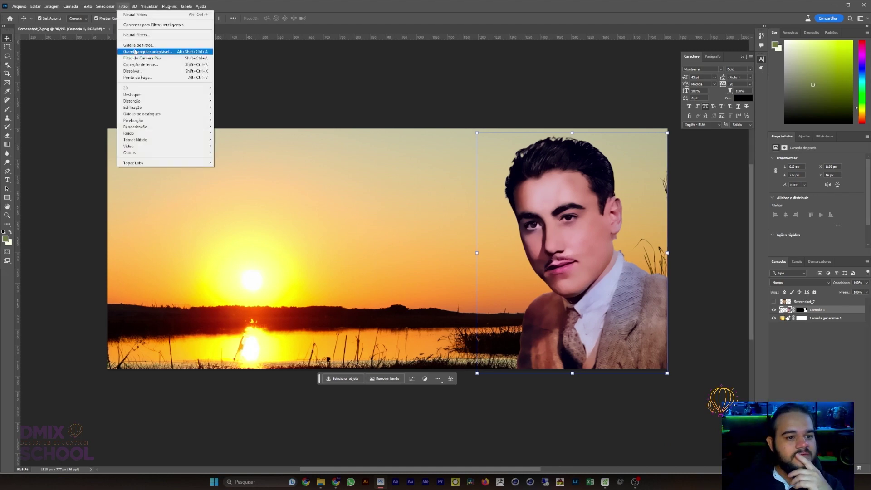
left_click(137, 35)
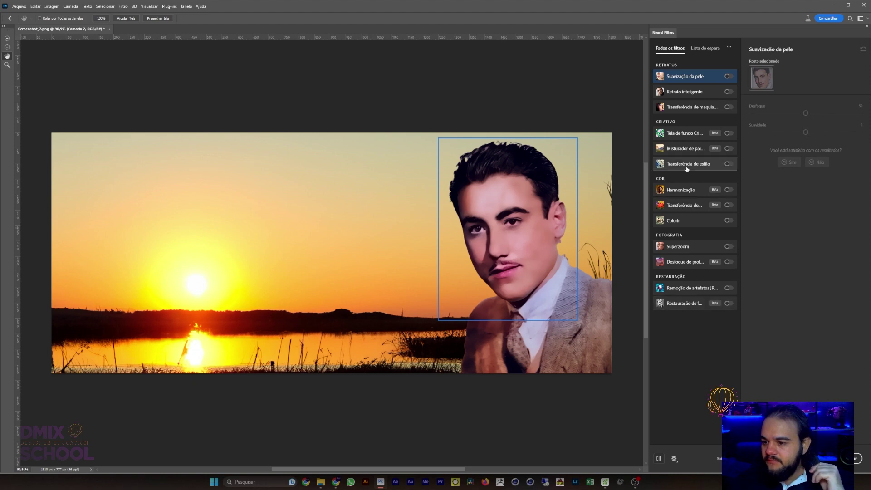
left_click(681, 191)
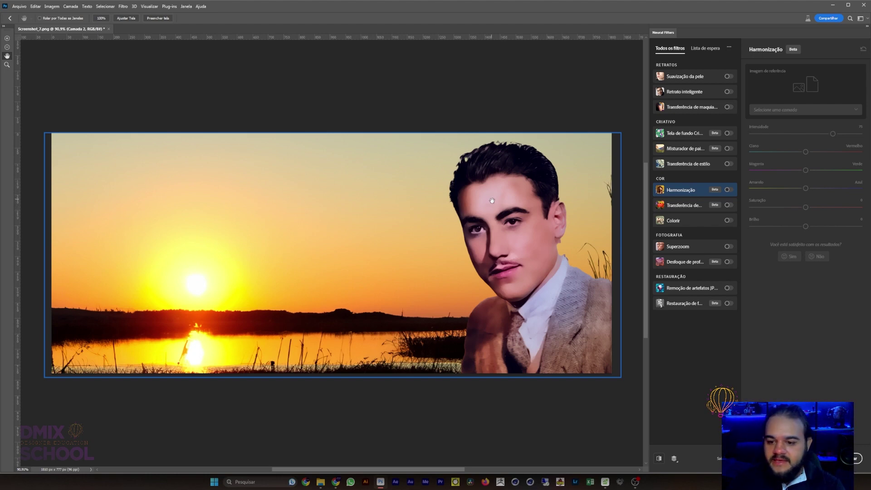
Step: Harmonize the portrait to 'Camada generativa 1' at intensity 26, then drag in another JPG photo
left_click(729, 190)
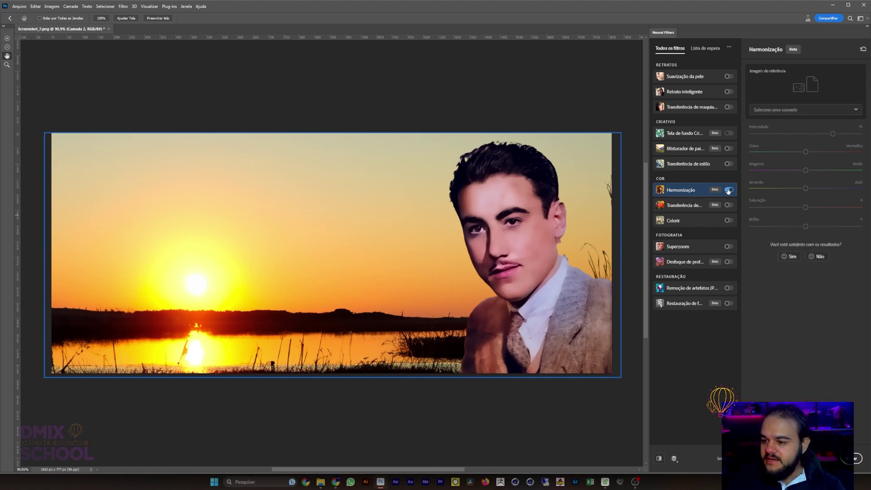
left_click(790, 113)
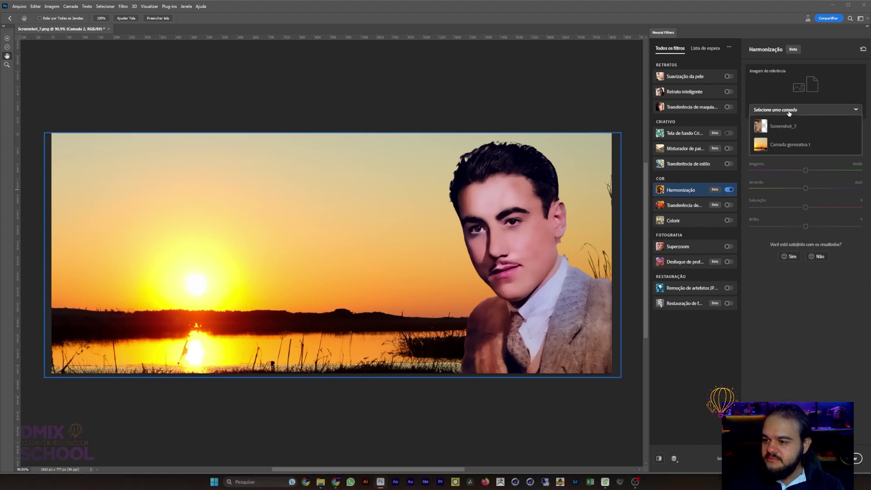
left_click(782, 144)
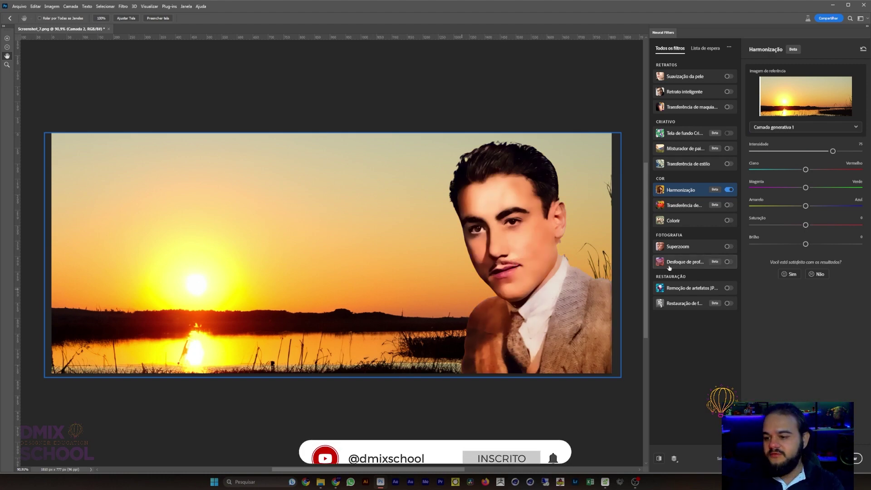
mouse_move(833, 151)
left_mouse_down()
mouse_move(780, 152)
mouse_move(801, 151)
left_mouse_up()
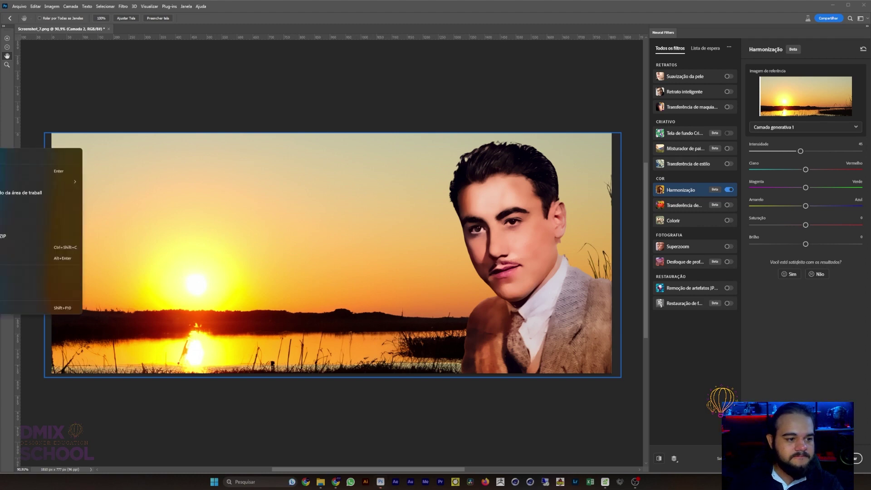
left_click_drag(41, 227, 143, 34)
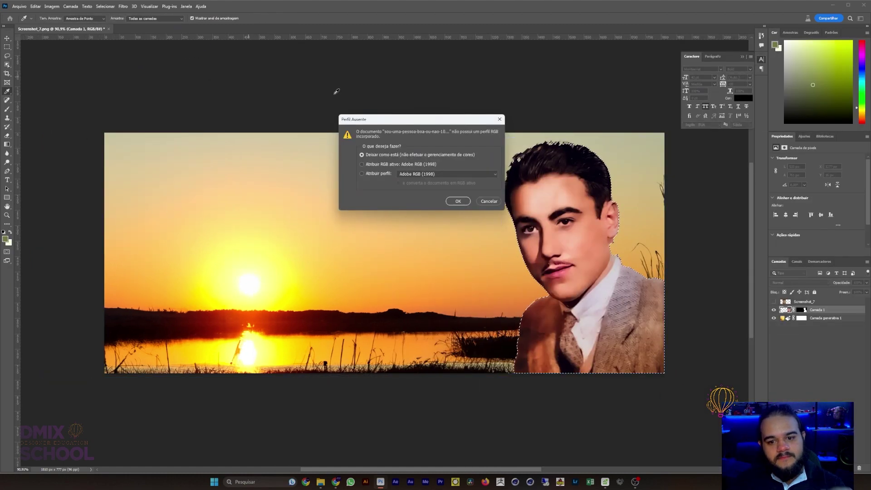
Step: Remove the bearded man's background, place him lower-left in the sunset composite, and reopen Neural Filters
key("Return")
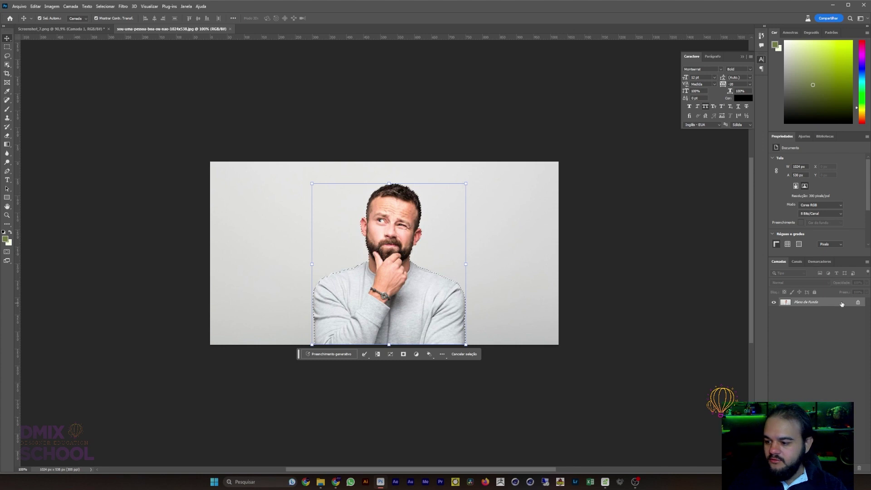
left_click(403, 354)
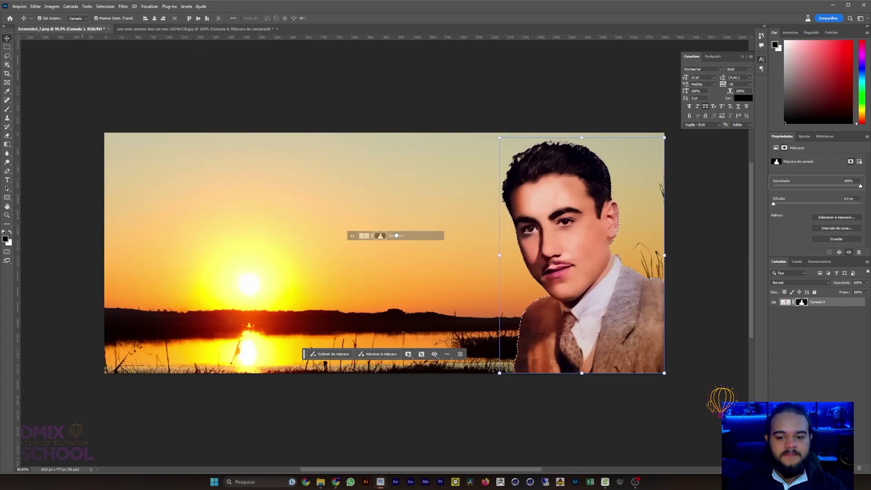
left_click_drag(82, 29, 397, 250)
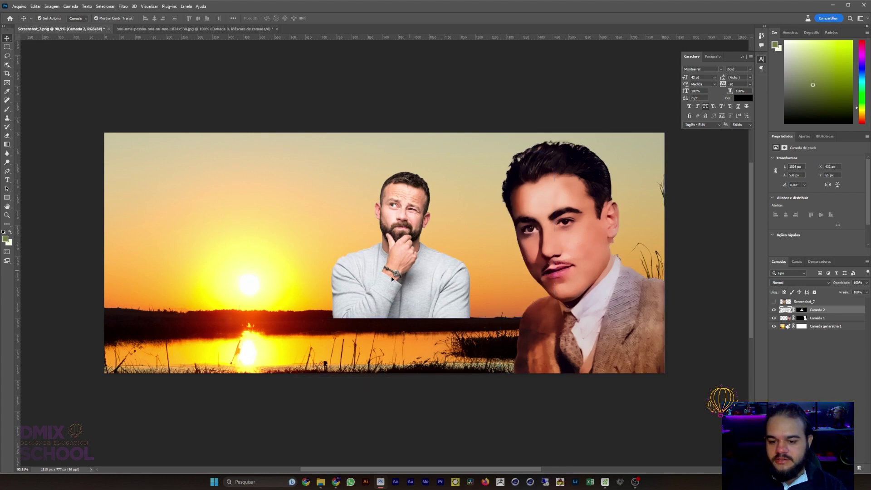
left_click_drag(407, 277, 196, 329)
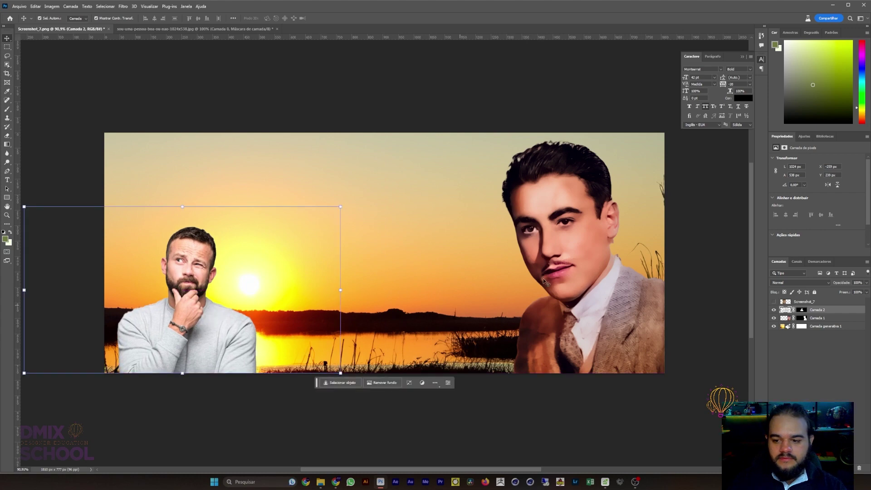
left_click(123, 6)
left_click(153, 41)
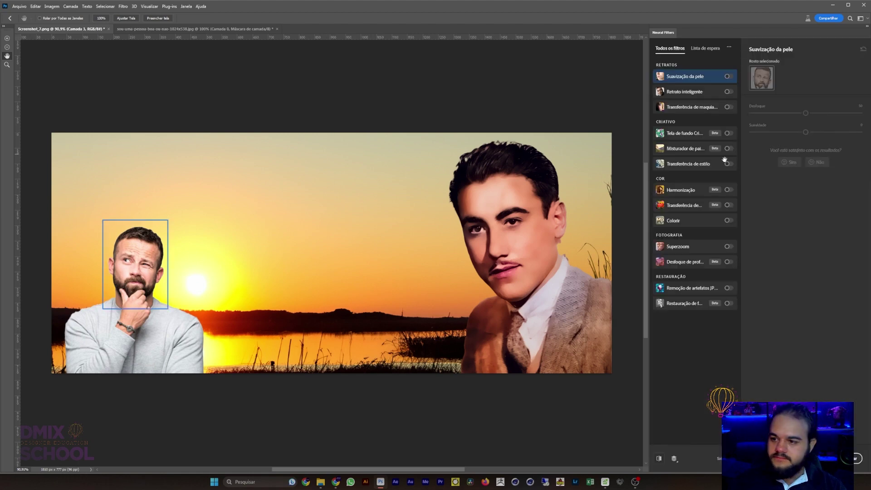
Step: Harmonize the bearded man to the generated sunset: intensity 59, slightly yellower, saturation +29
left_click(729, 190)
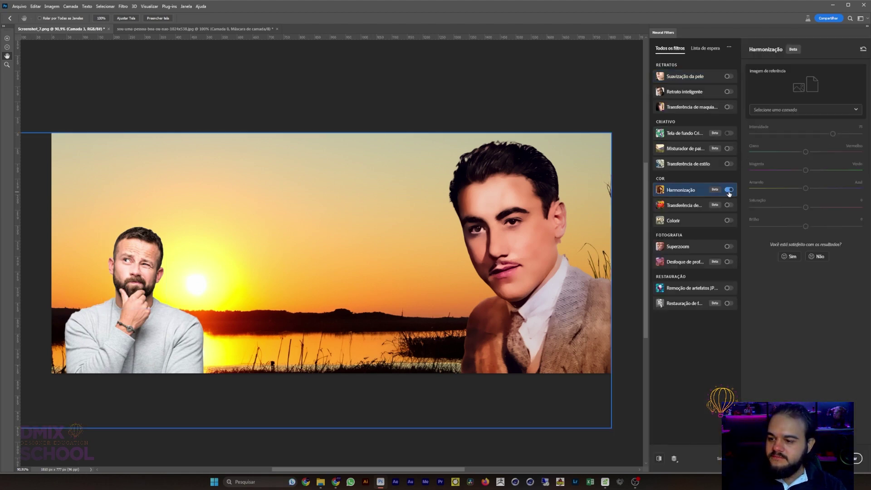
left_click(794, 110)
left_click(788, 162)
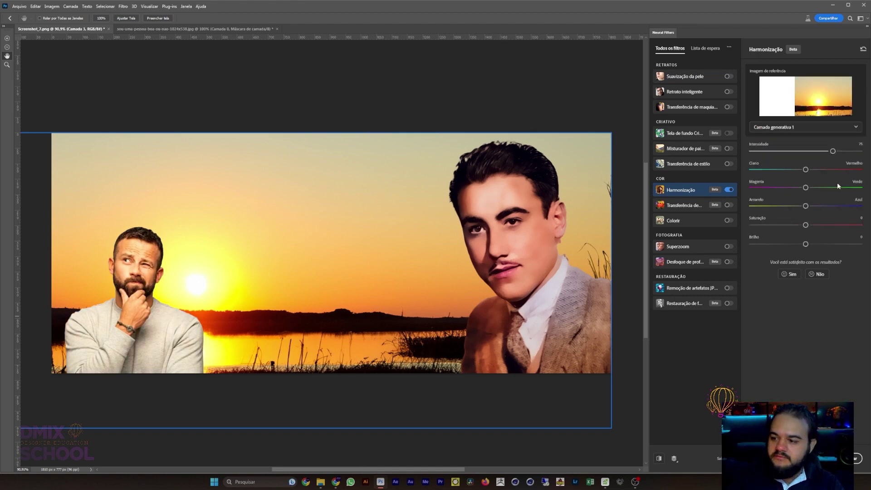
left_click_drag(836, 153, 791, 151)
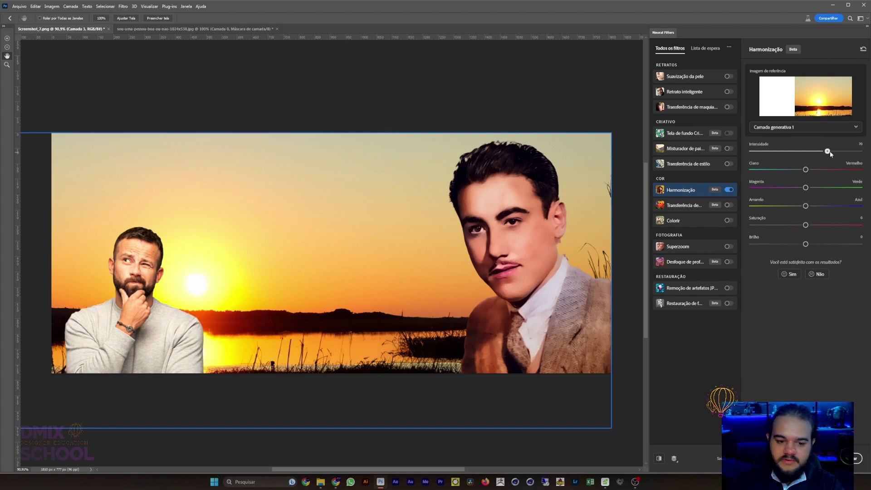
left_click_drag(838, 154, 816, 154)
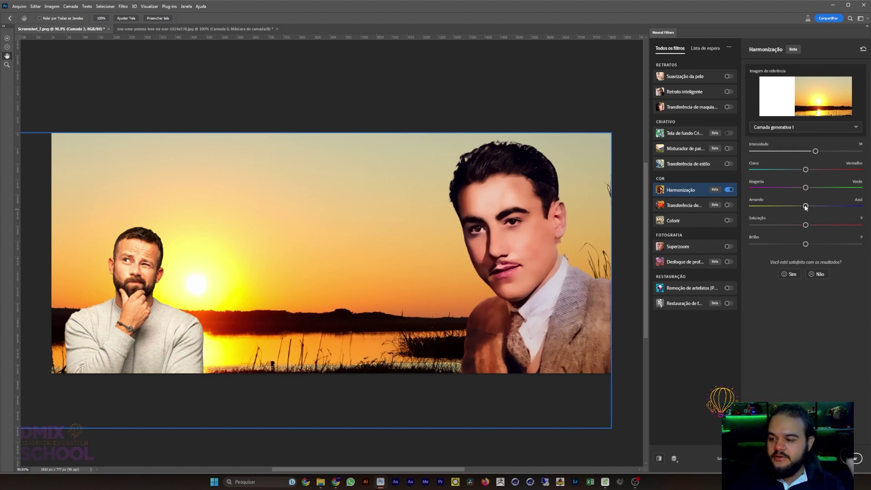
left_click_drag(806, 206, 793, 207)
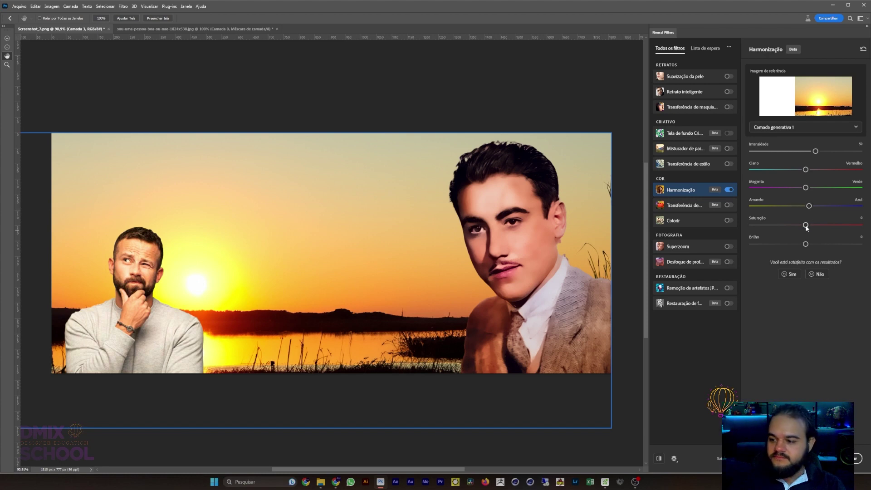
left_click_drag(787, 225, 838, 225)
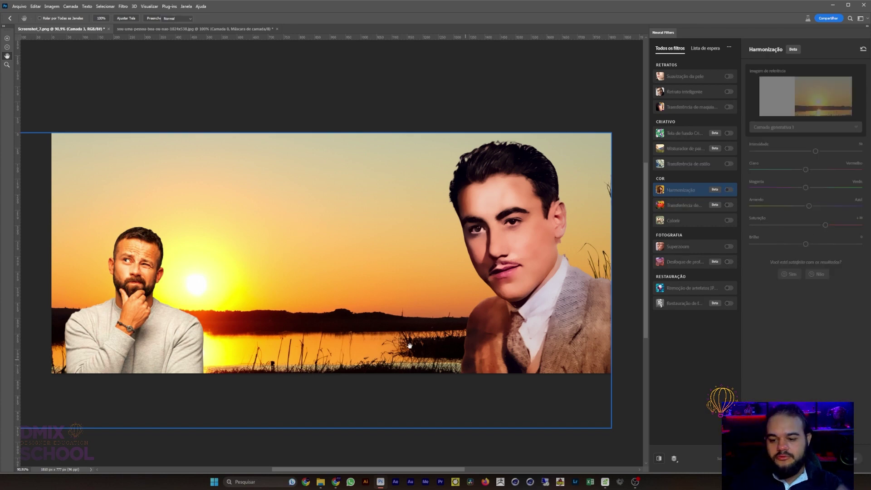
key("Return")
left_click(237, 408)
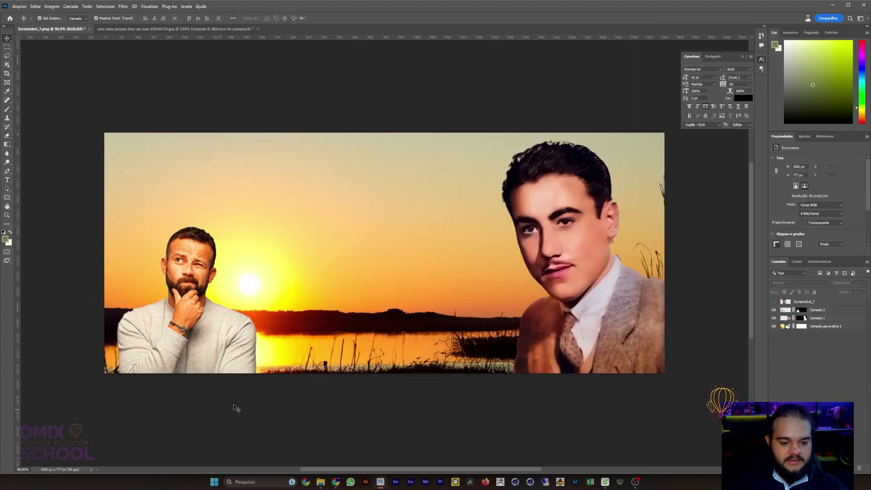
left_click(199, 333)
left_click(558, 241)
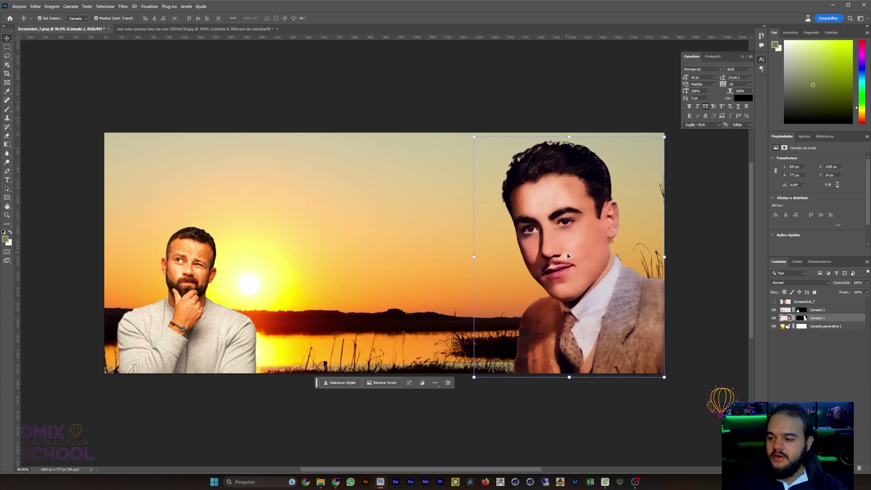
left_click(124, 6)
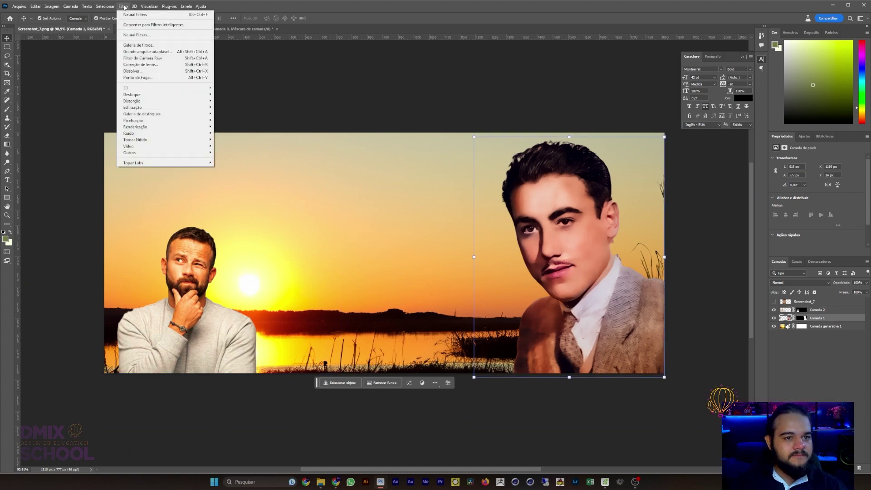
left_click(132, 36)
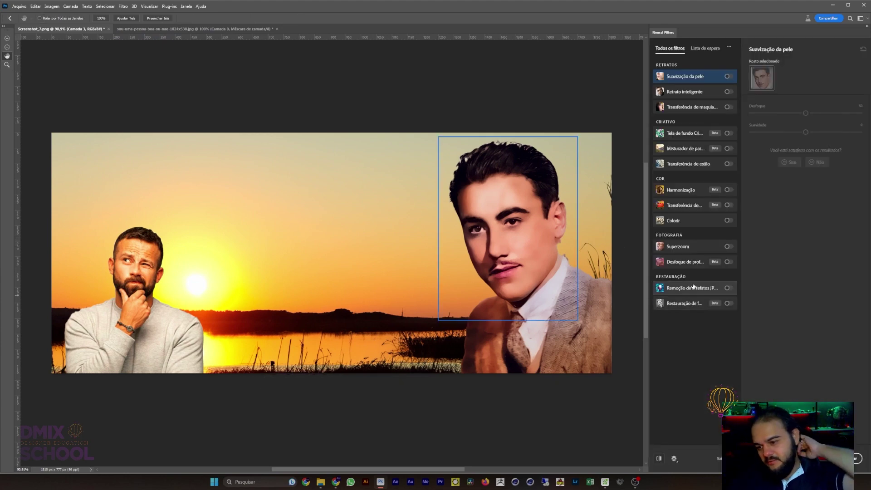
left_click(691, 248)
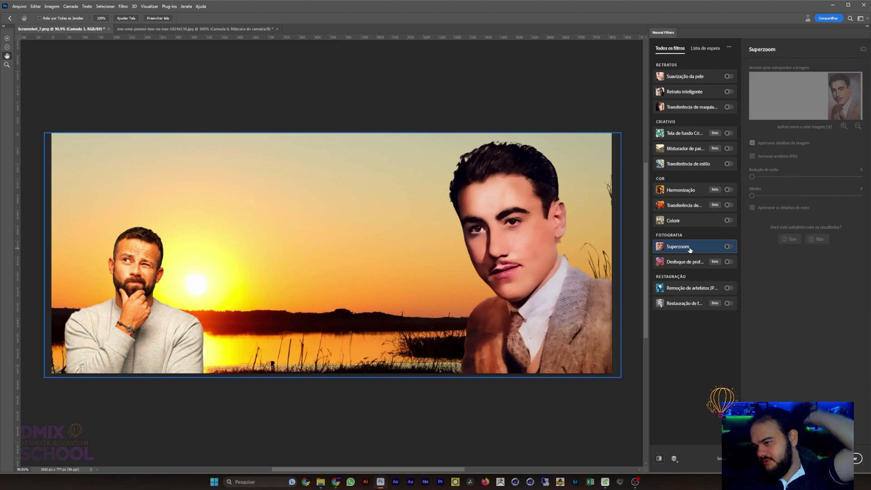
left_click(729, 246)
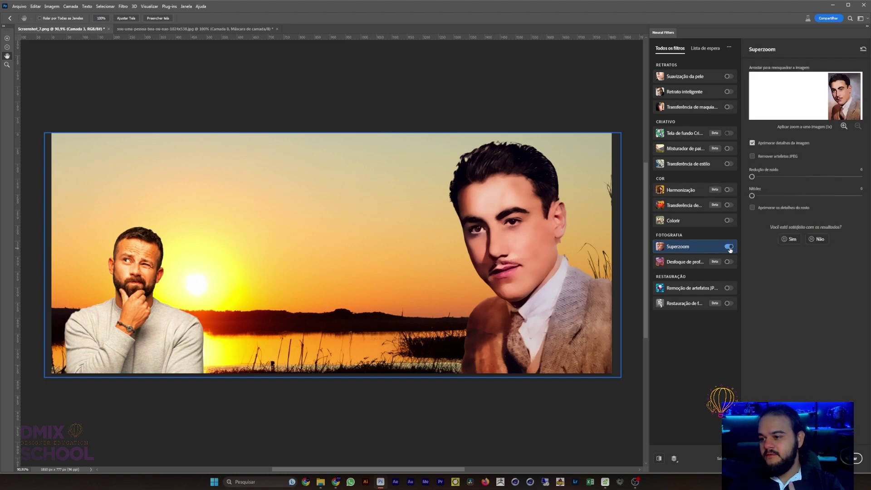
left_click(845, 126)
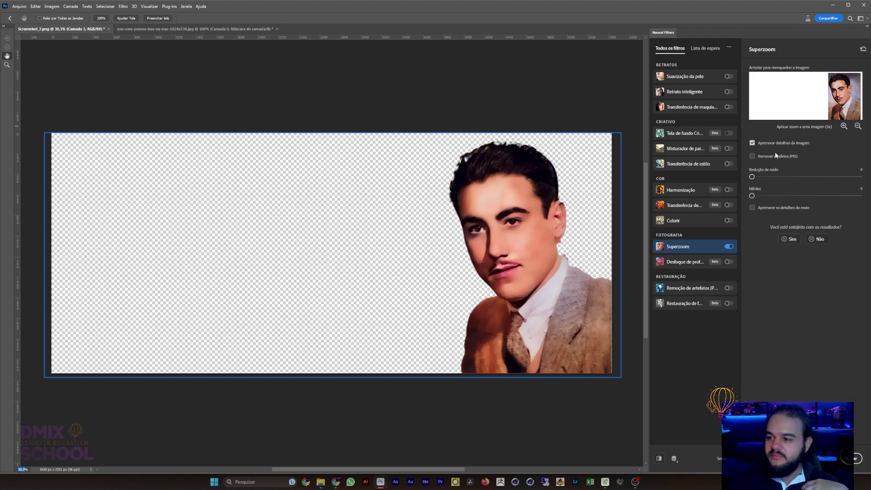
left_click(844, 126)
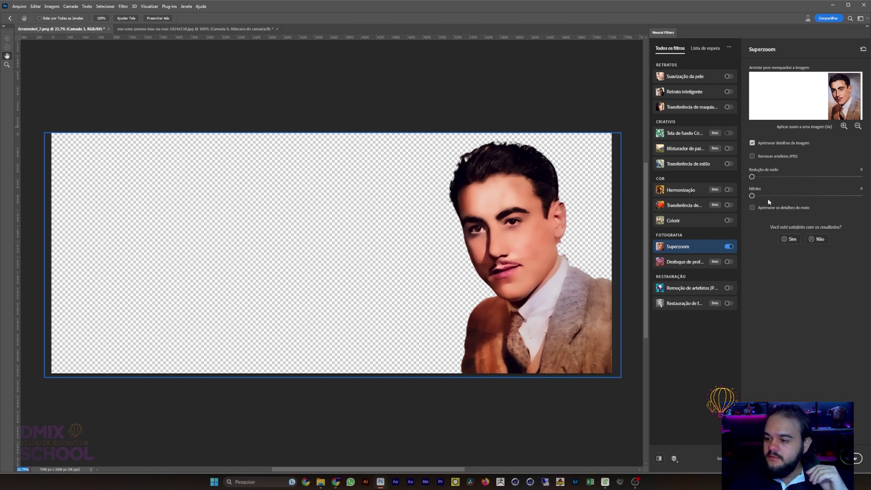
left_click(802, 195)
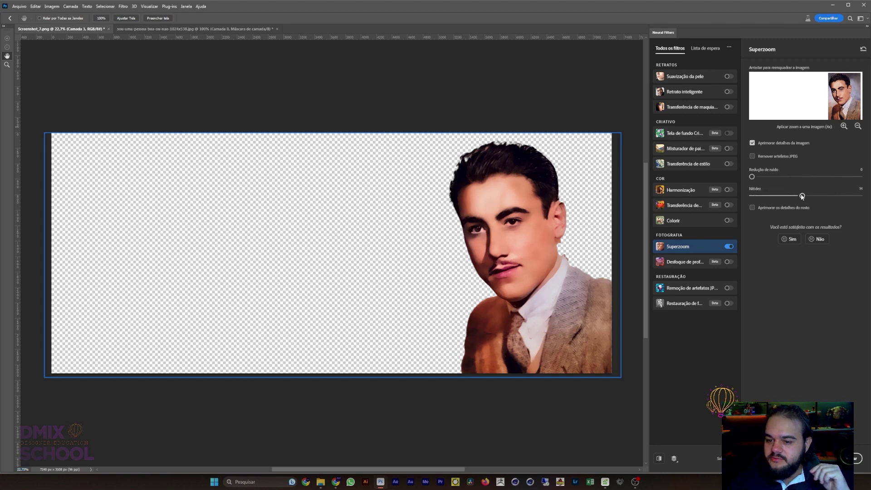
left_click(860, 196)
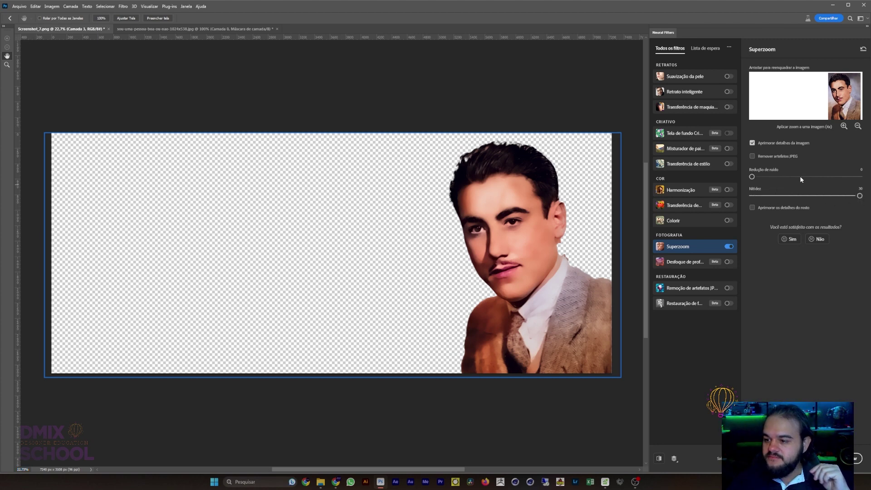
left_click(840, 177)
left_click_drag(837, 177, 795, 177)
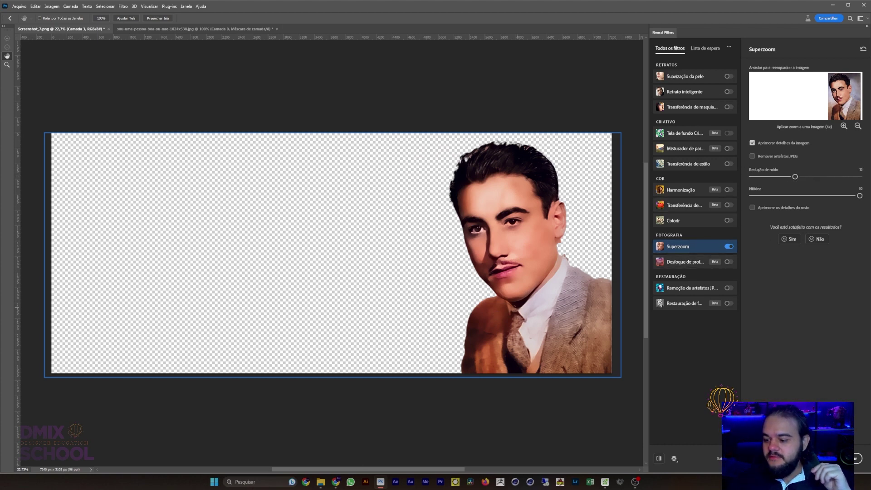
left_click(853, 458)
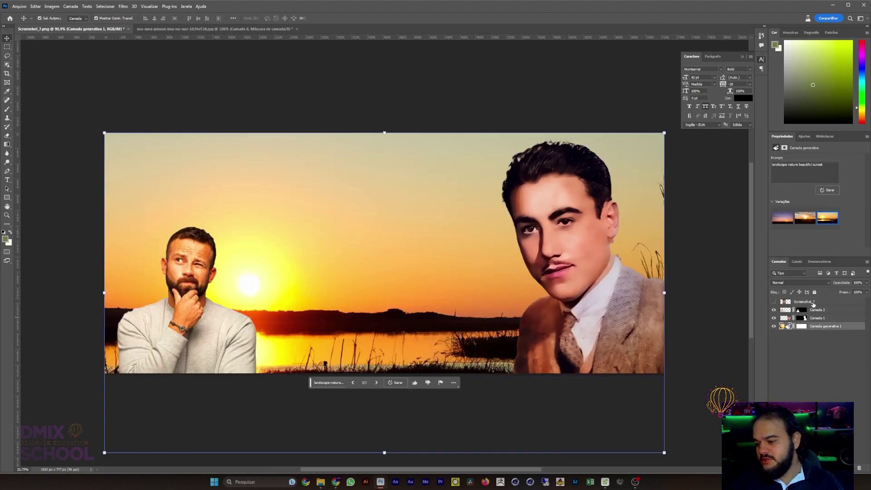
Step: Convert all composite layers into one smart object, rasterize it, and open Neural Filters
left_click(813, 302, "shift")
right_click(814, 303)
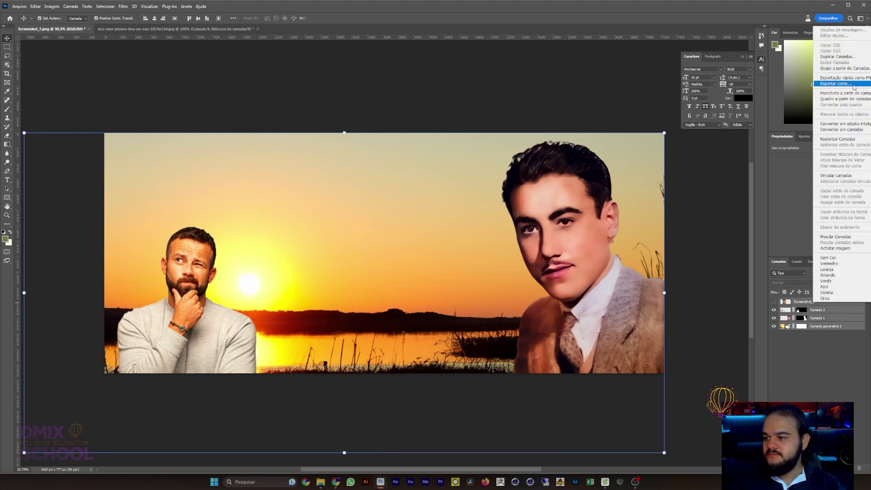
left_click(840, 124)
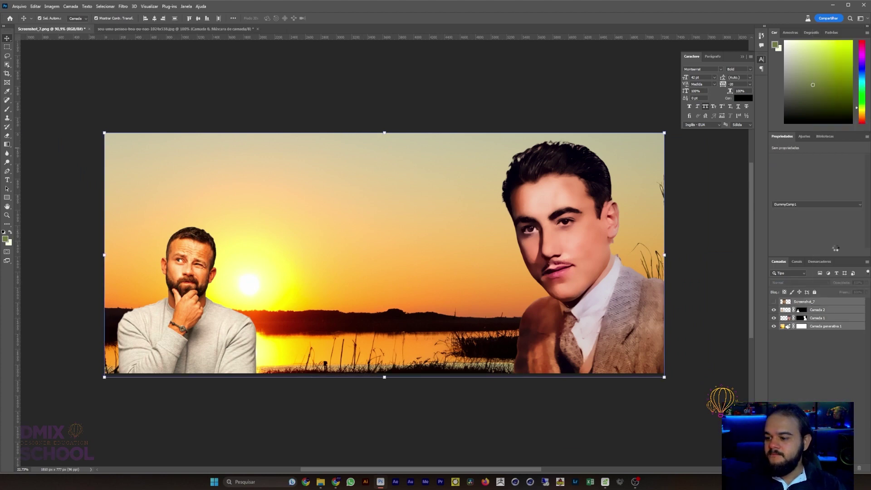
right_click(817, 304)
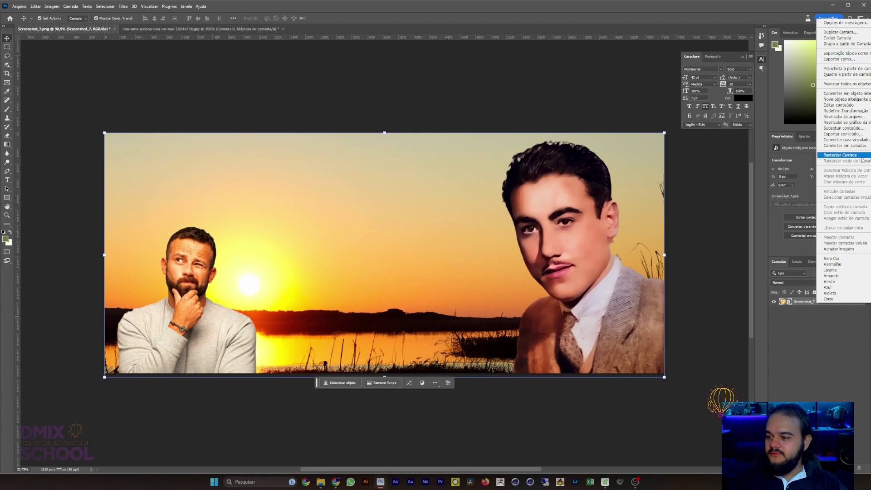
left_click(840, 155)
left_click(123, 7)
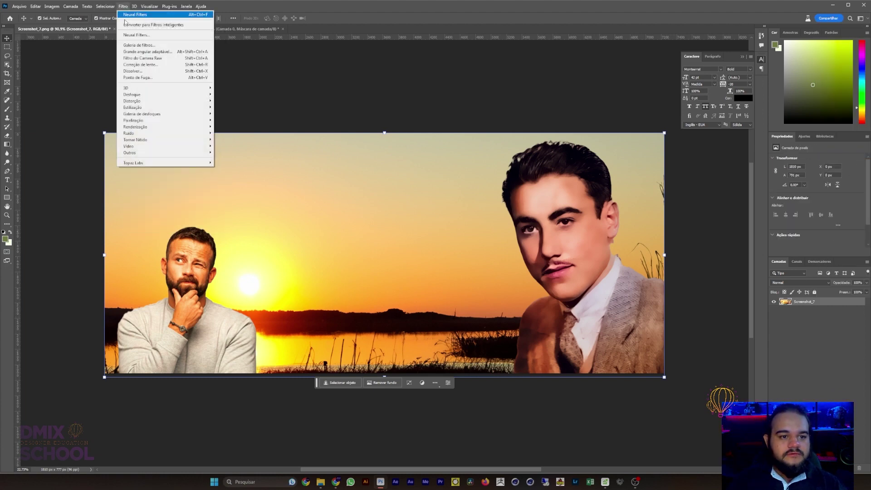
left_click(146, 35)
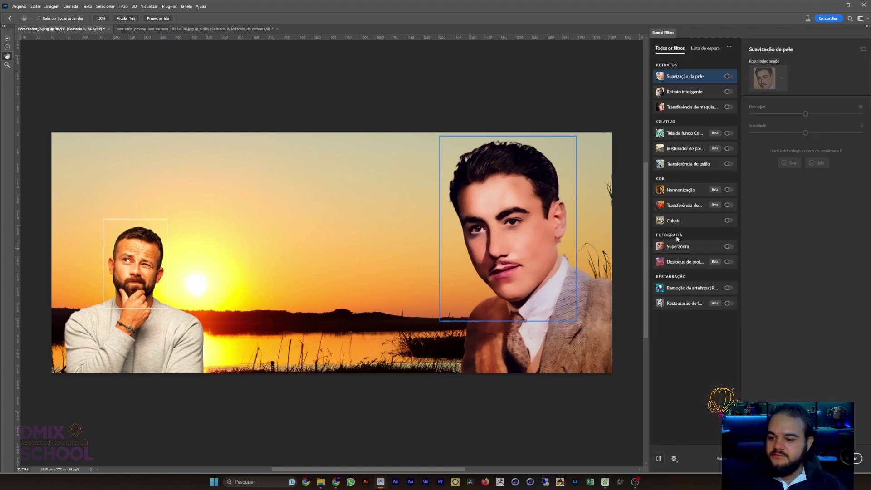
Step: Apply Depth Blur without Focus Subject, focal distance 14, lower blur strength, haze, output as new document
left_click(681, 265)
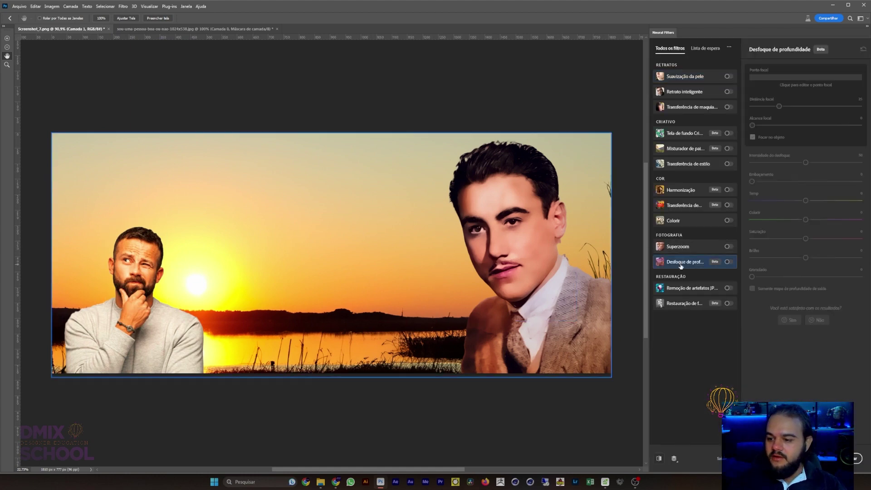
left_click(729, 262)
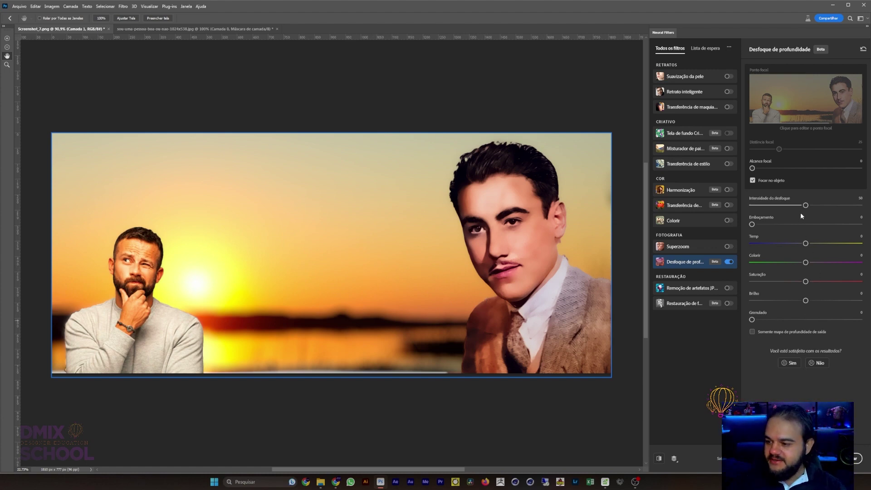
left_click(775, 148)
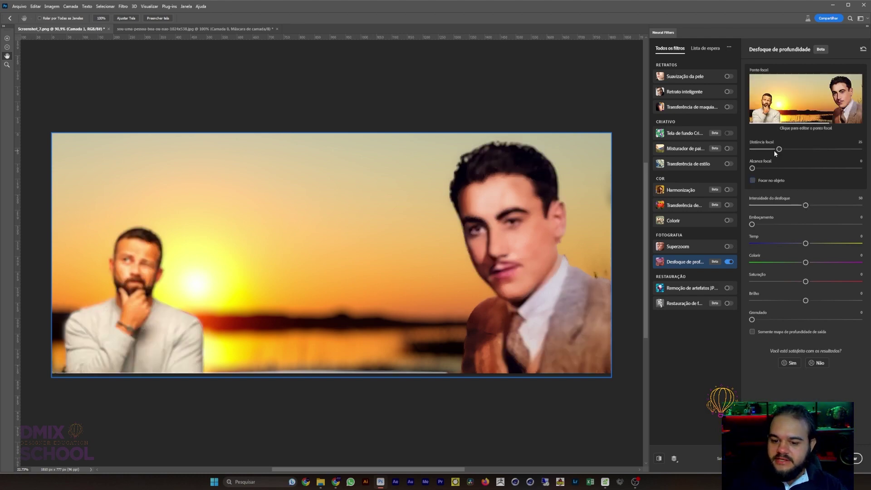
left_click_drag(776, 153, 767, 153)
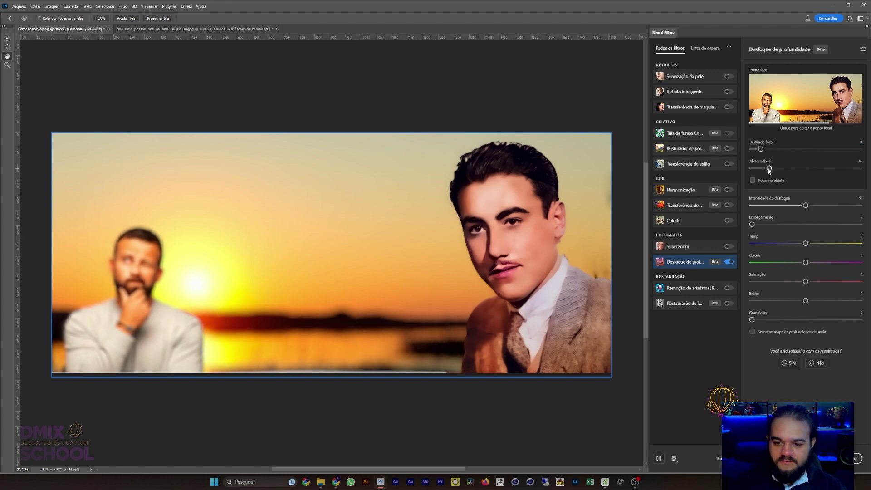
left_click_drag(805, 205, 767, 205)
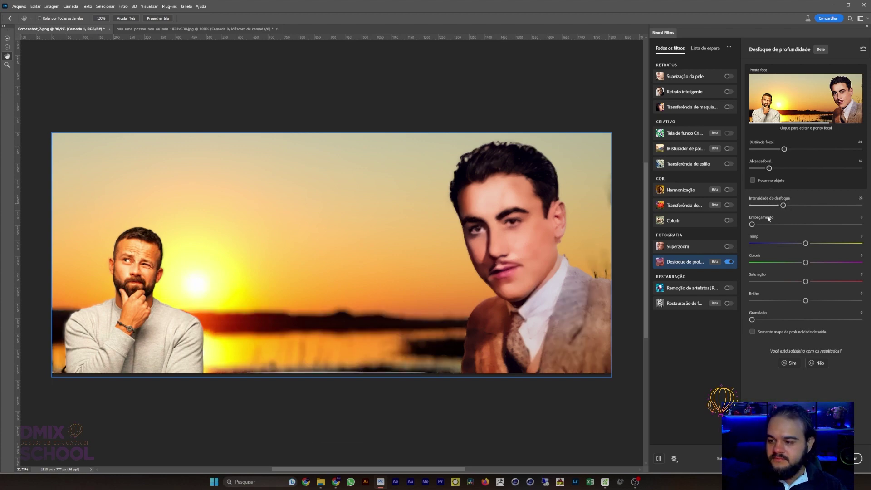
left_click(787, 225)
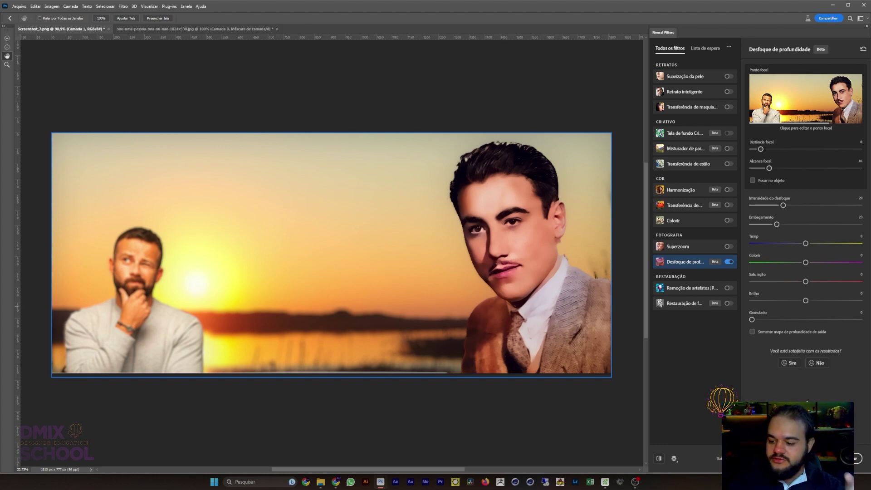
left_click(853, 458)
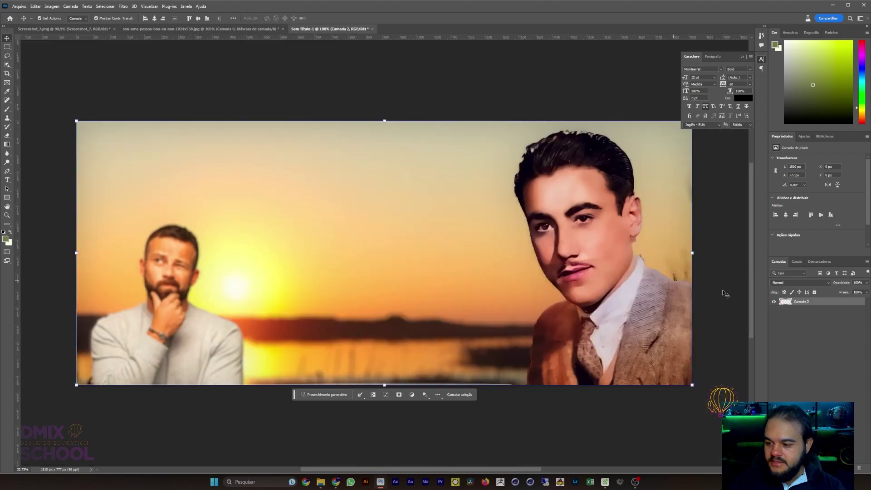